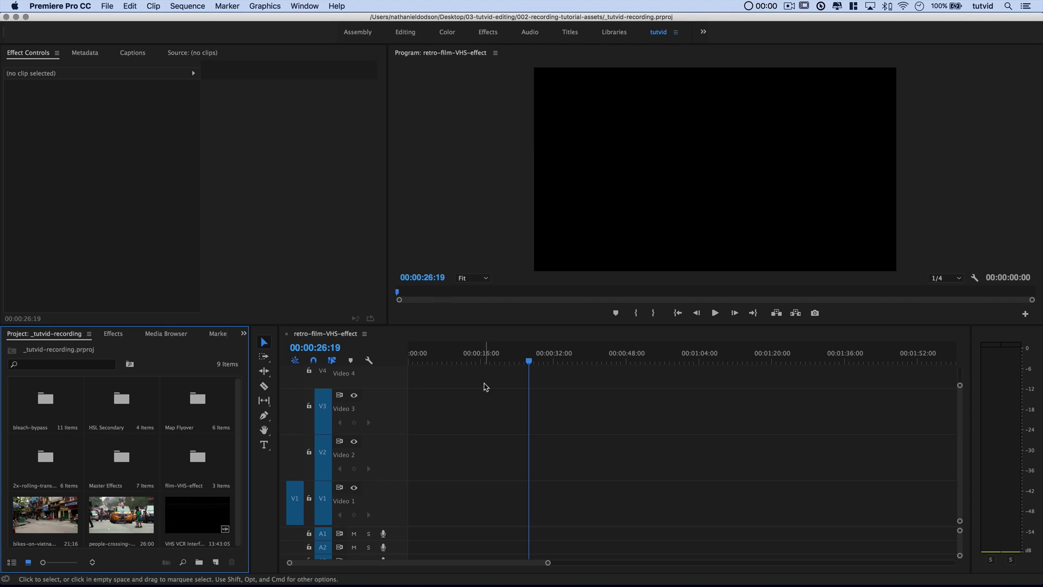
Place people-crossing-nyc-street.mov at the start of V1, keeping the existing sequence settings.
left_click_drag(468, 363, 383, 358)
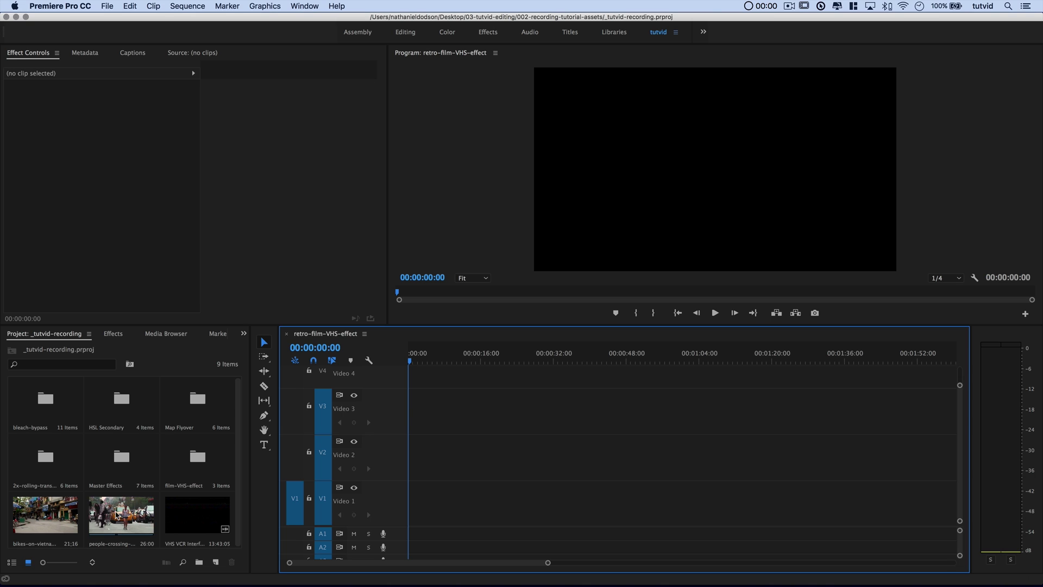
left_click_drag(110, 513, 403, 509)
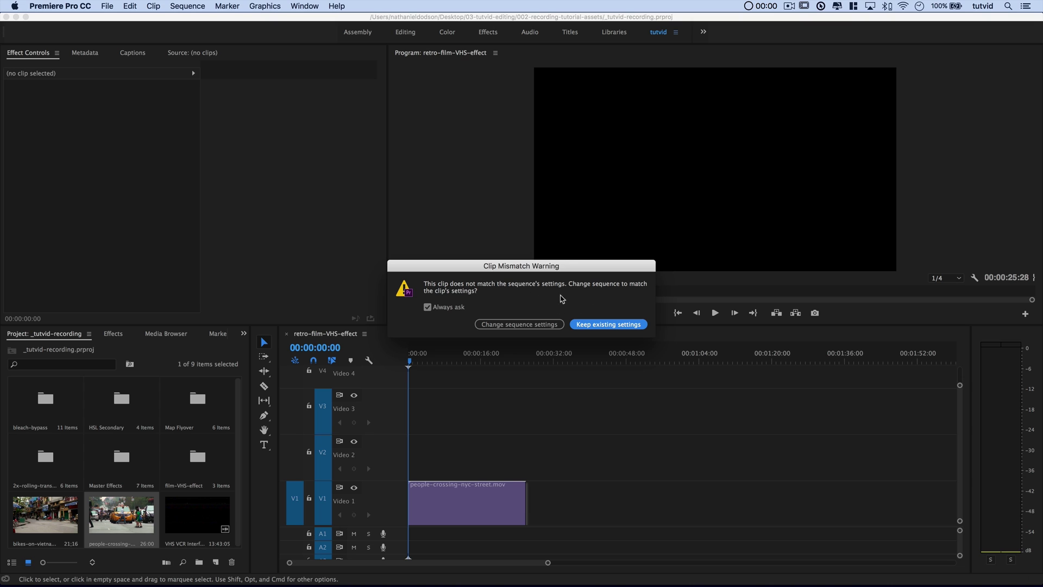
left_click_drag(570, 269, 513, 261)
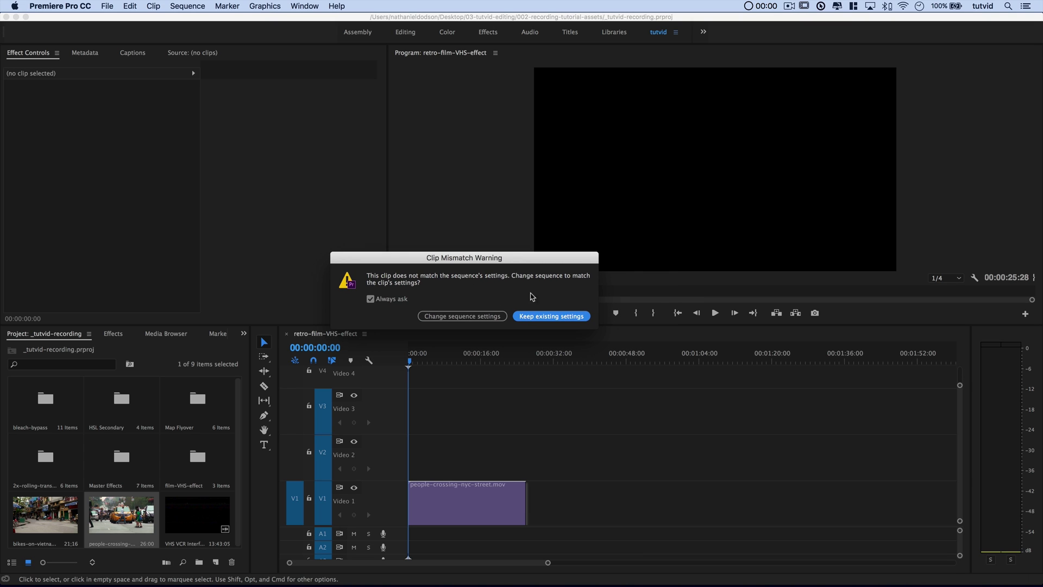
left_click(552, 316)
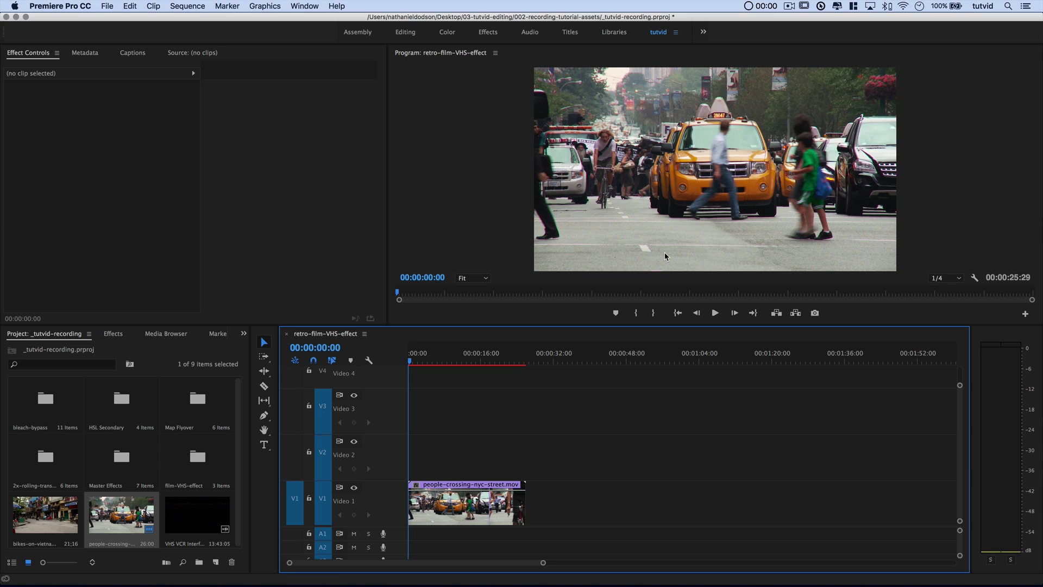
mouse_move(429, 354)
left_mouse_down()
mouse_move(482, 354)
mouse_move(433, 357)
left_mouse_up()
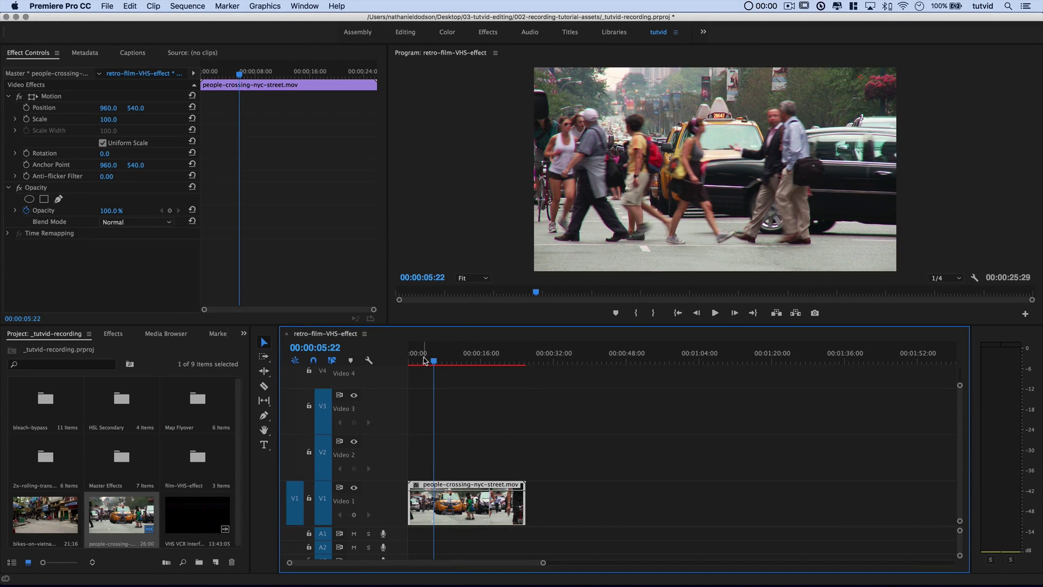
left_click_drag(425, 360, 403, 360)
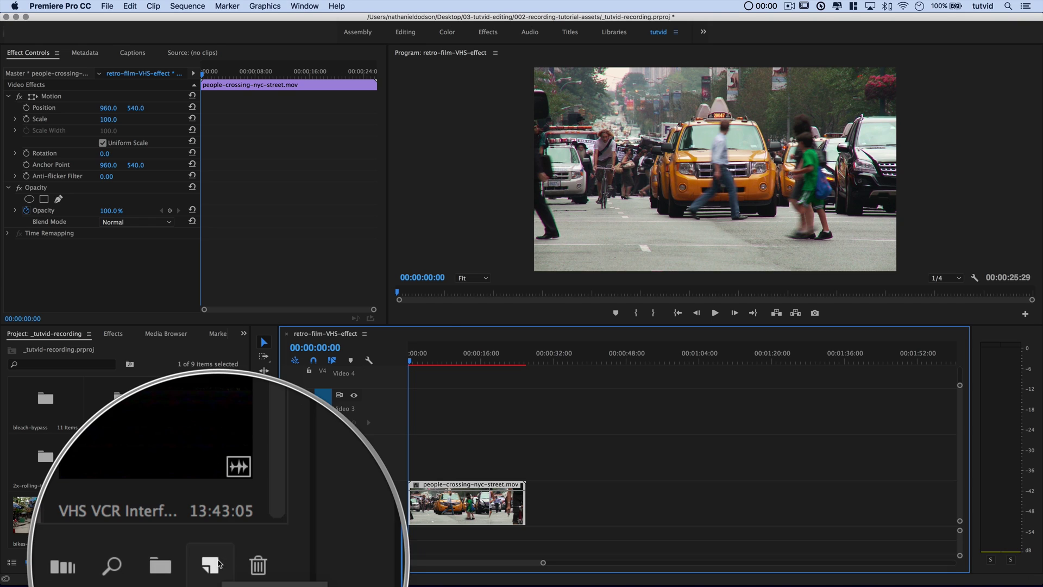
Create a new Adjustment Layer in the Project panel with default settings.
left_click(218, 564)
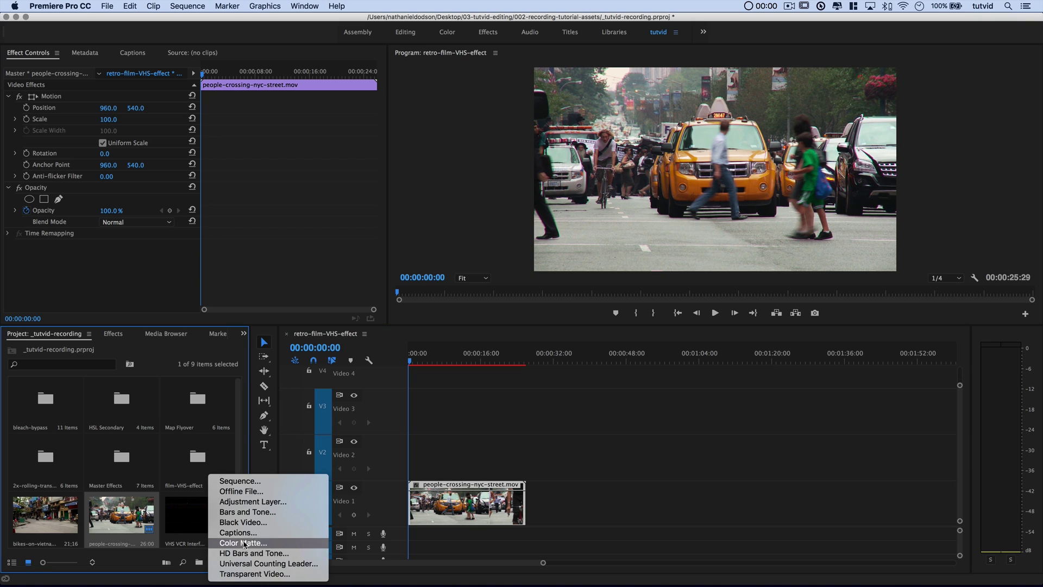
left_click(240, 500)
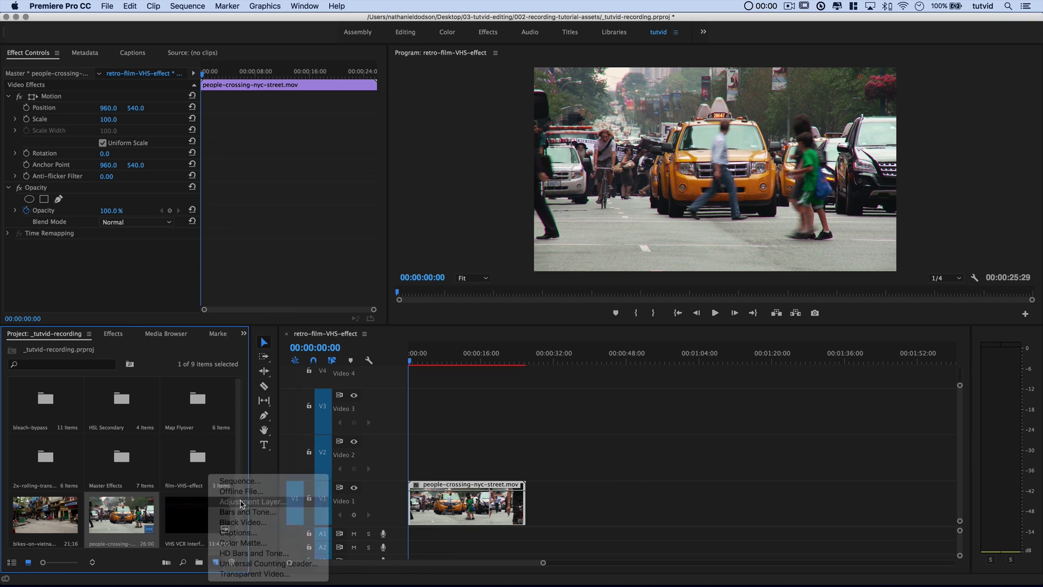
left_click(591, 342)
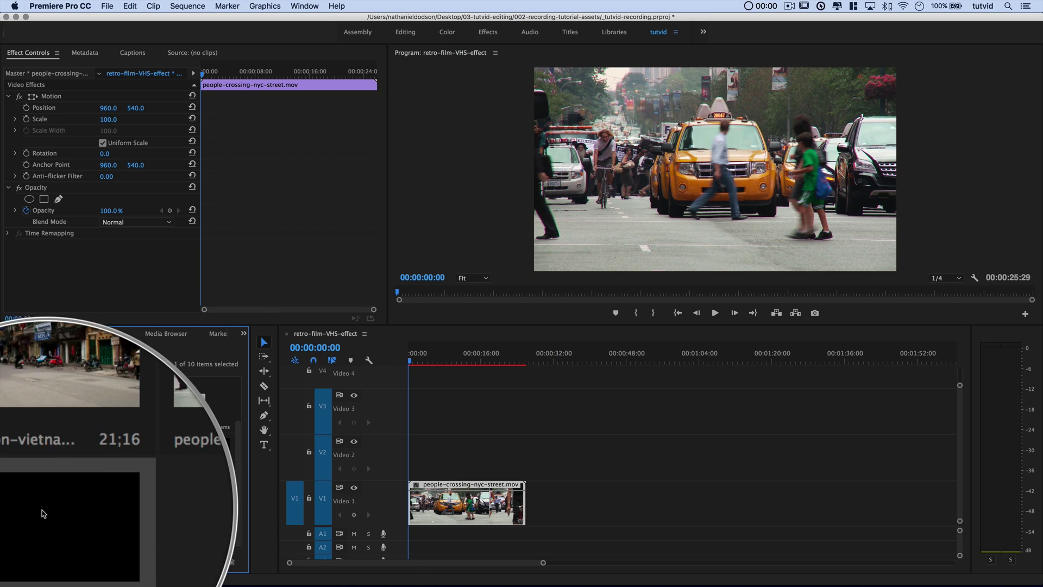
Place the adjustment layer at the start of V2, trimmed to the street clip's length.
left_click_drag(73, 511, 418, 435)
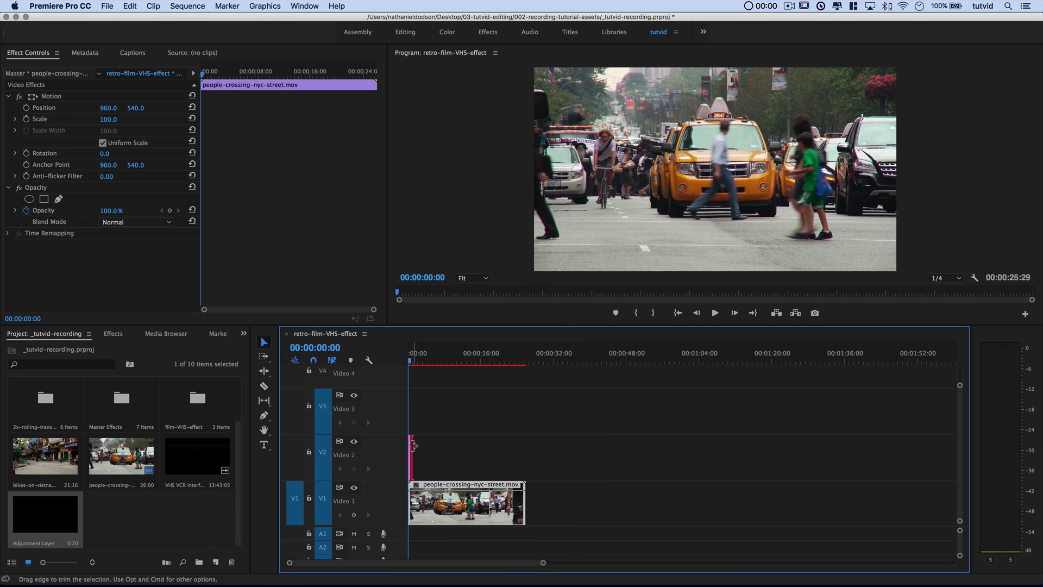
left_click_drag(414, 447, 525, 448)
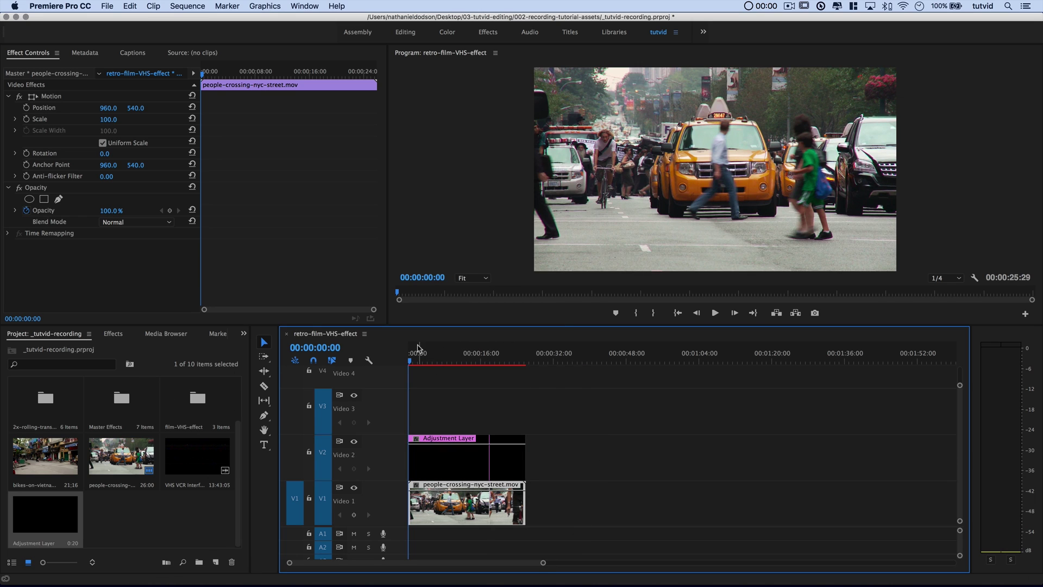
left_click_drag(420, 361, 441, 366)
left_click(449, 460)
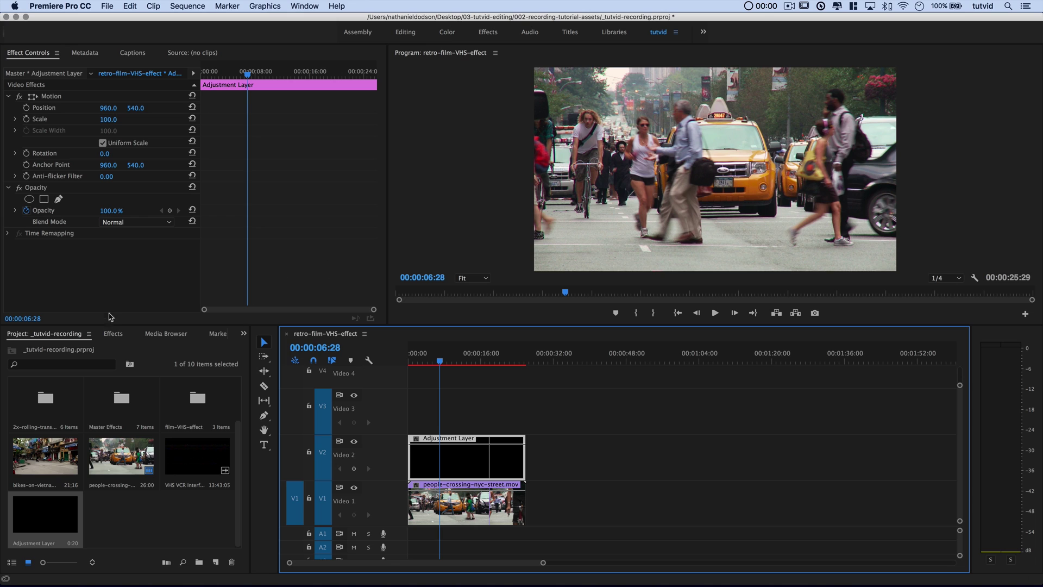
Search effects for 'Bri' and apply Brightness & Contrast twice to the adjustment layer.
left_click(114, 334)
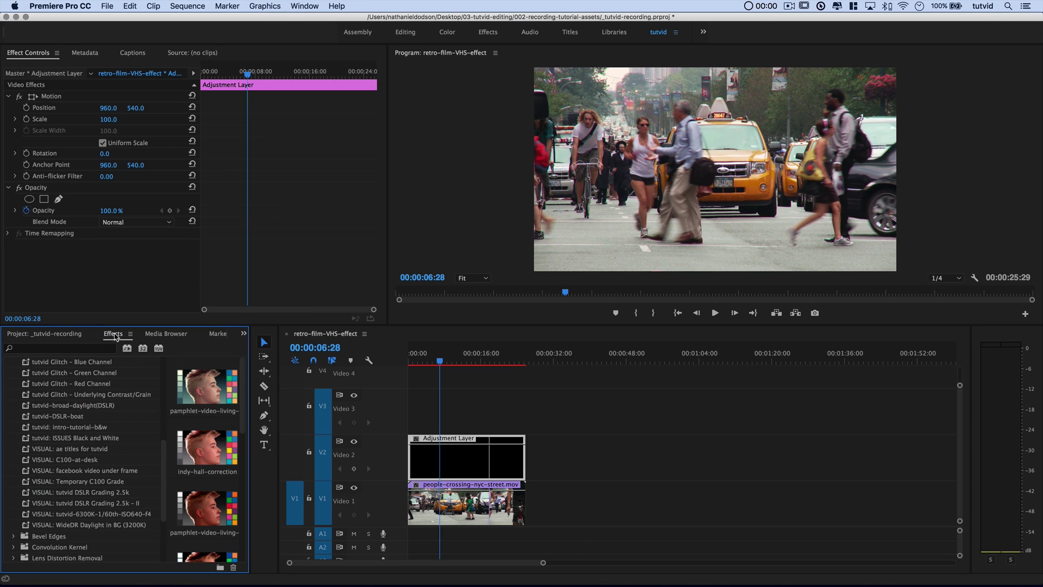
scroll(63, 441, "up", 10)
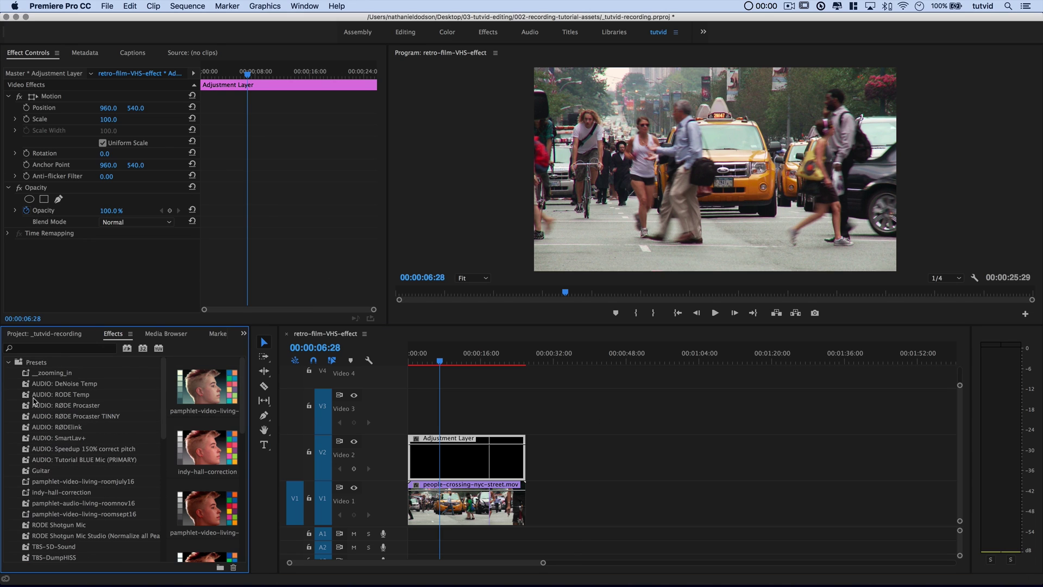
double_click(34, 364)
left_click(48, 349)
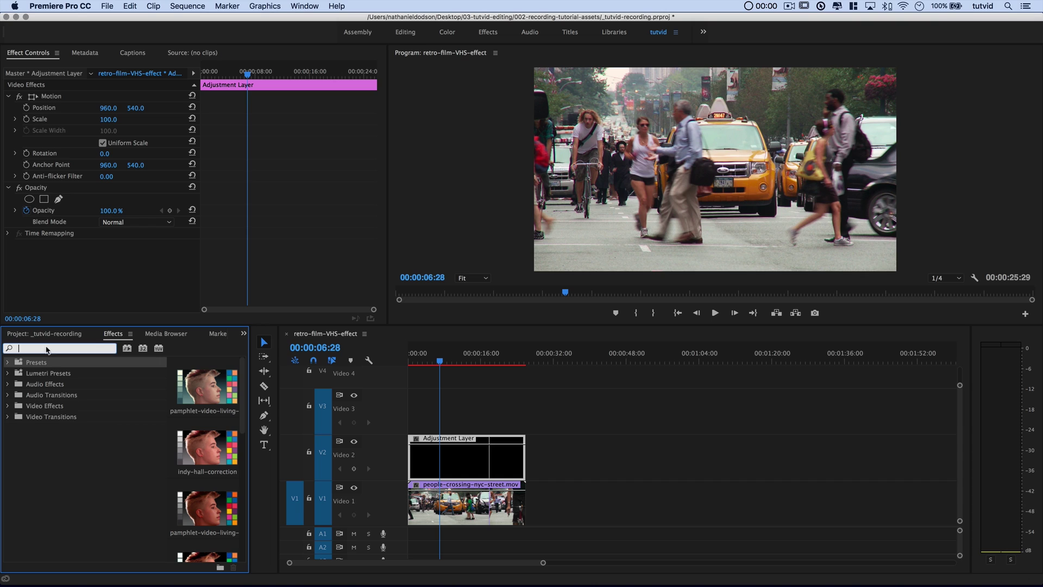
type("Bright")
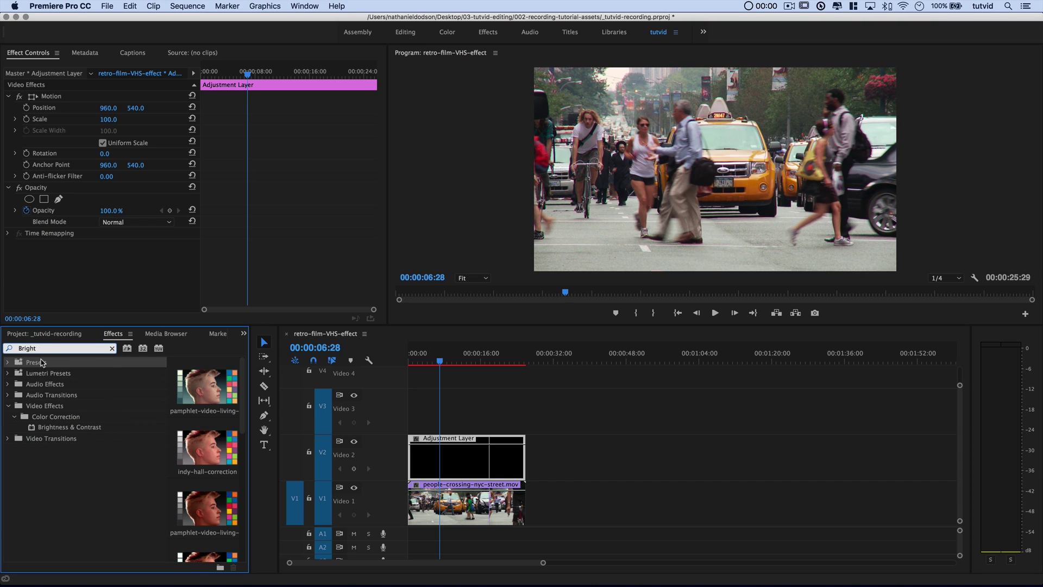
left_click_drag(57, 431, 99, 272)
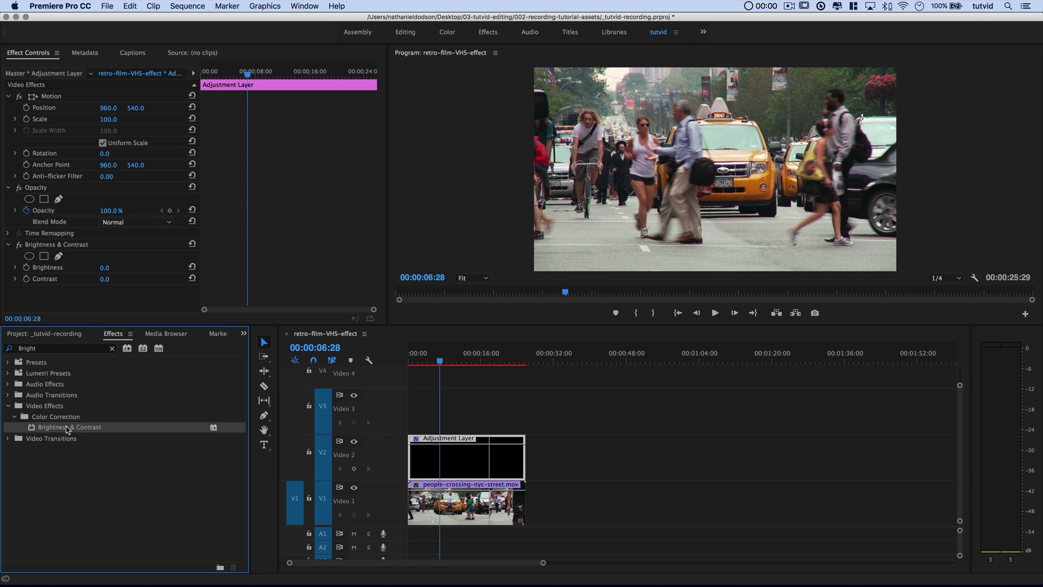
left_click_drag(68, 430, 100, 295)
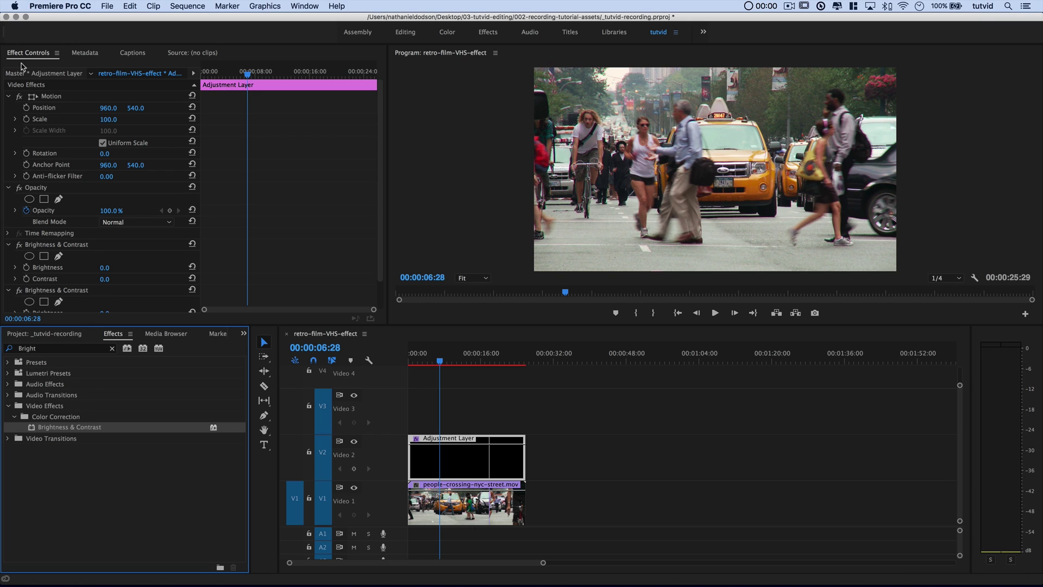
Set the first Brightness & Contrast to -10/25 and the second to 10/-25.
scroll(112, 252, "down", 2)
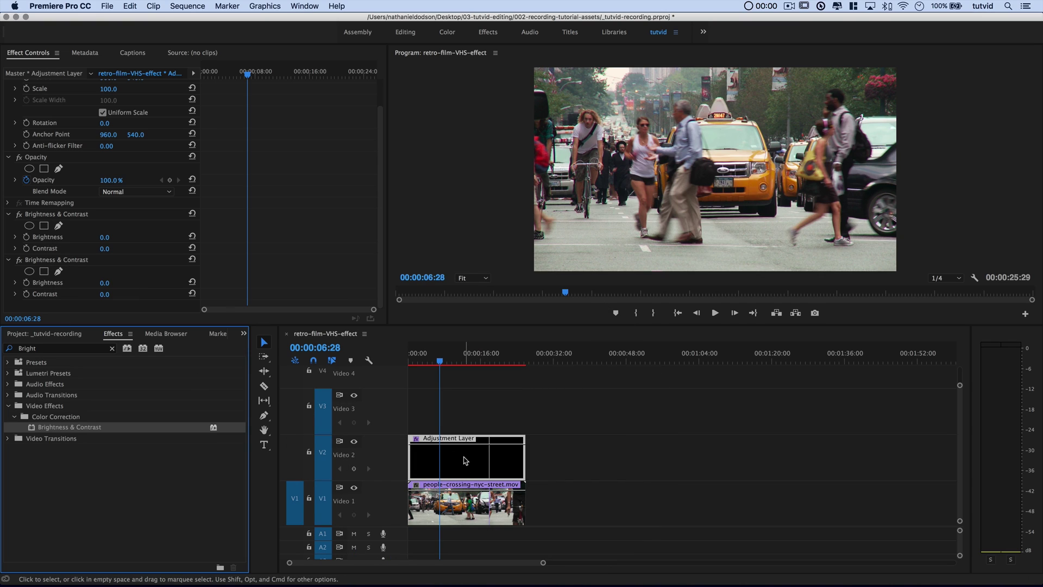
left_click(103, 237)
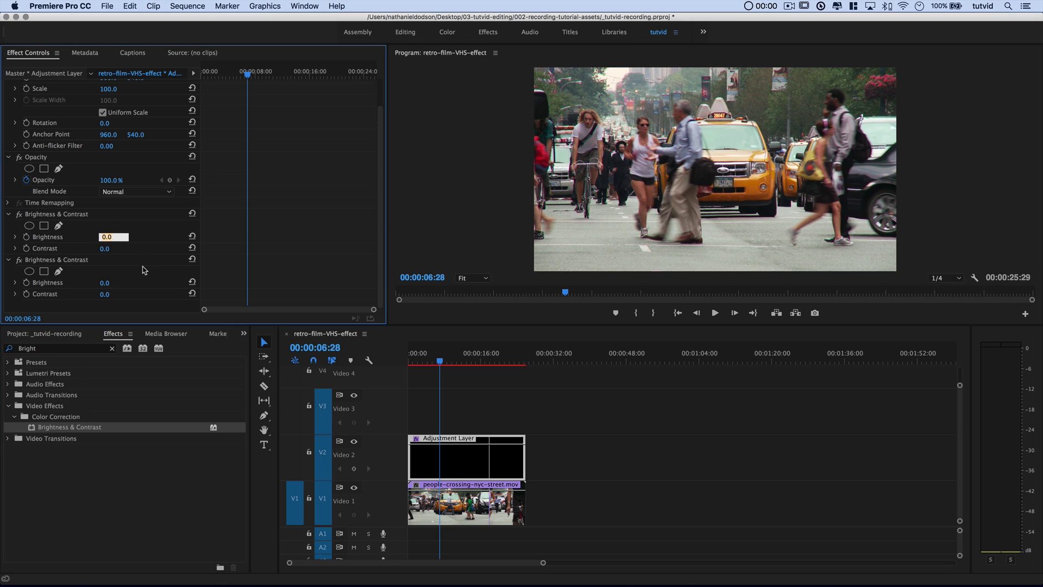
key("Tab")
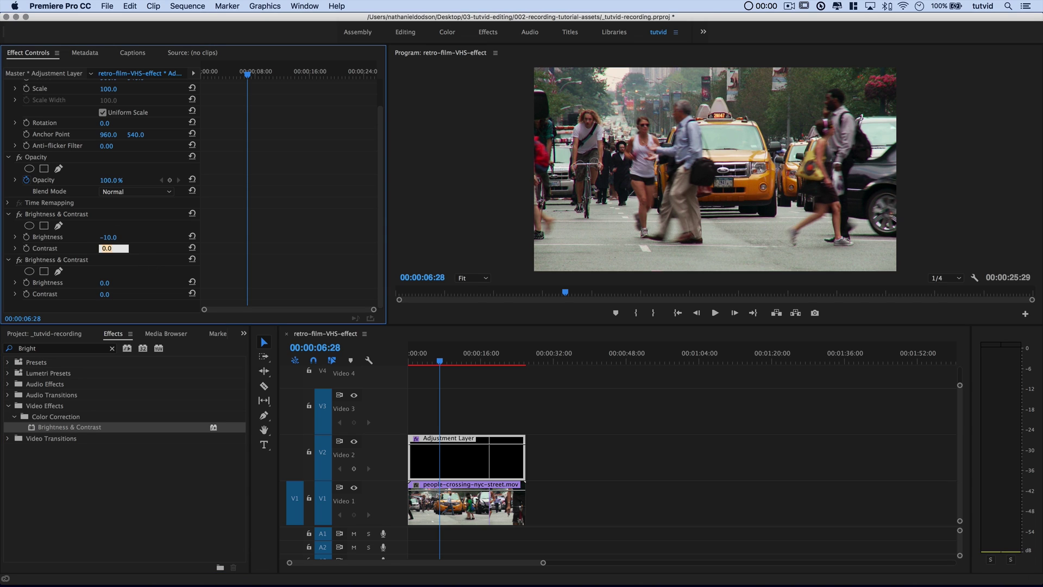
key("Tab")
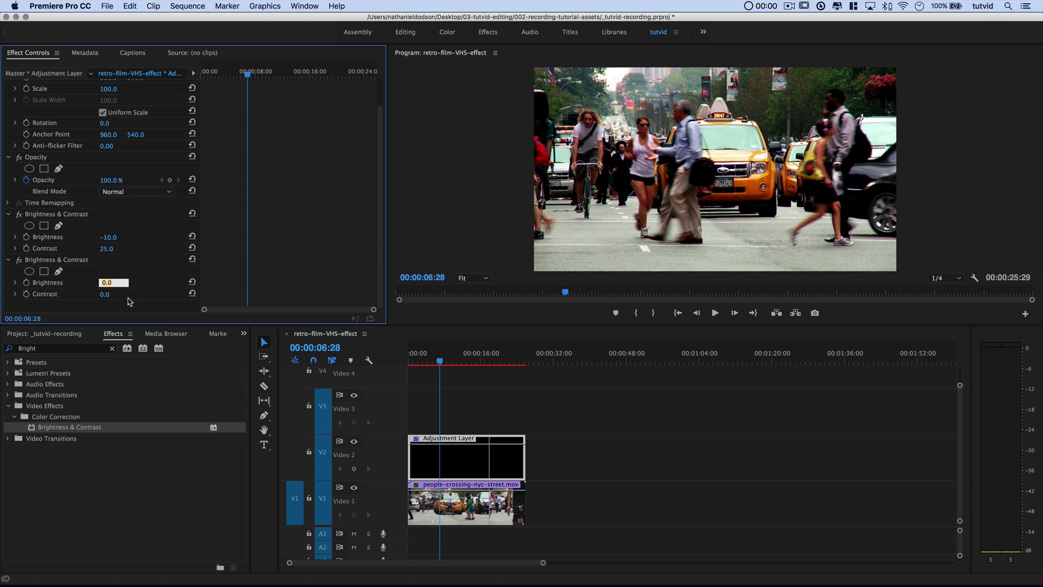
key("Tab")
key("Return")
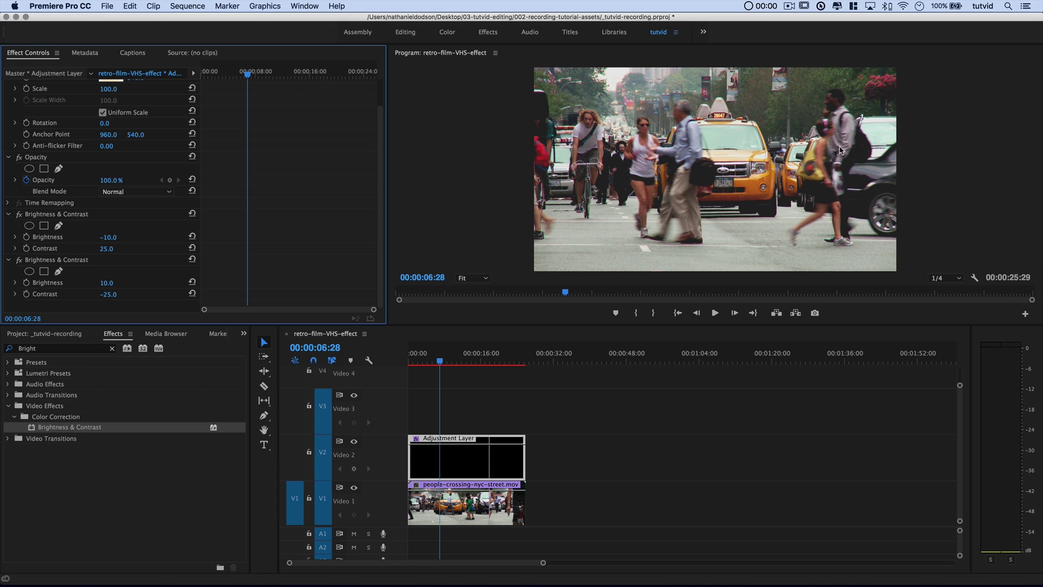
left_click(8, 214)
left_click(9, 256)
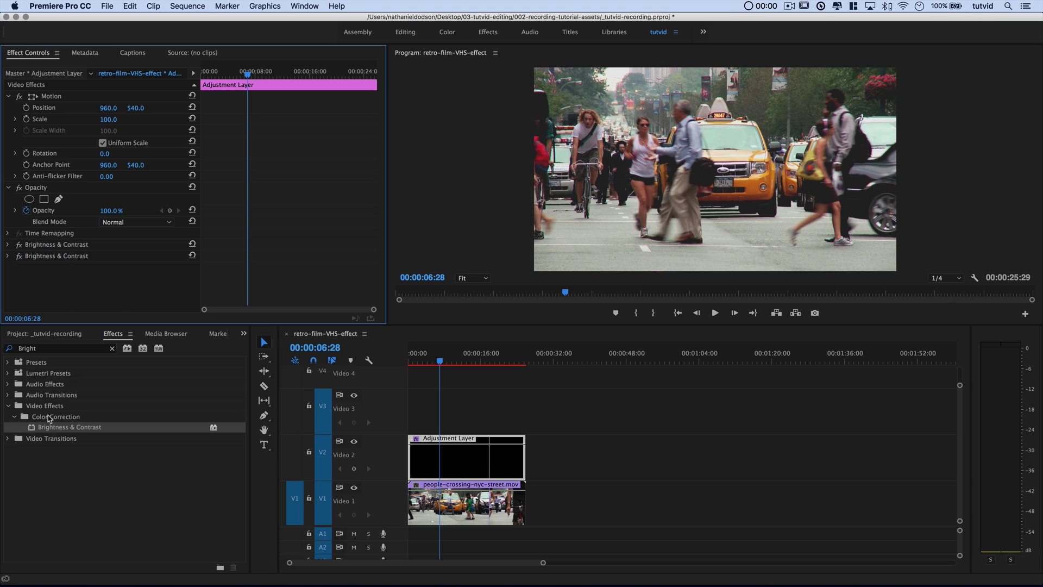
Add Emboss with Relief 3.00, Contrast 300 and Blend With Original 80%.
double_click(32, 348)
type("Emboss")
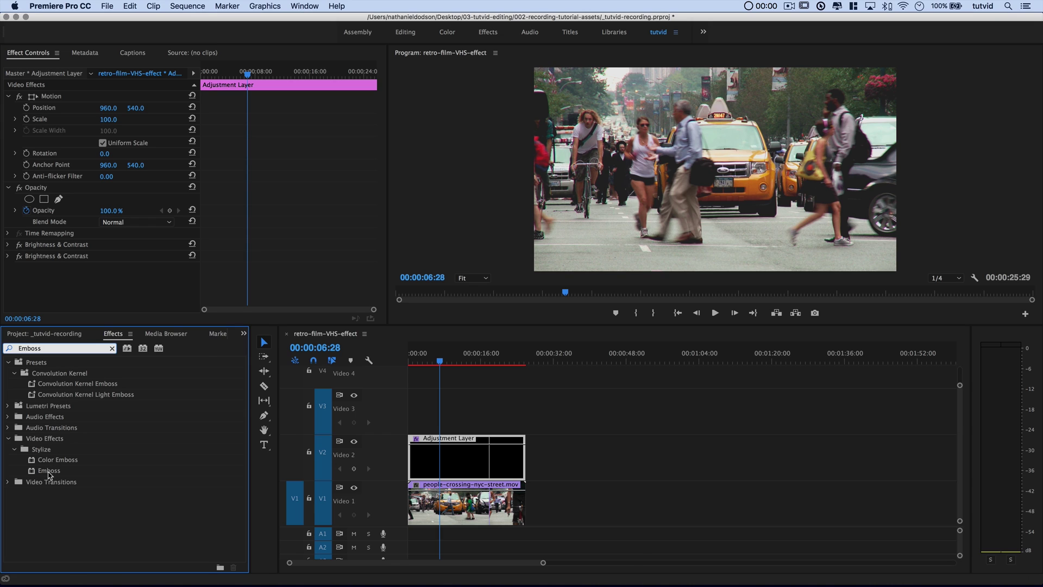
left_click_drag(49, 472, 90, 279)
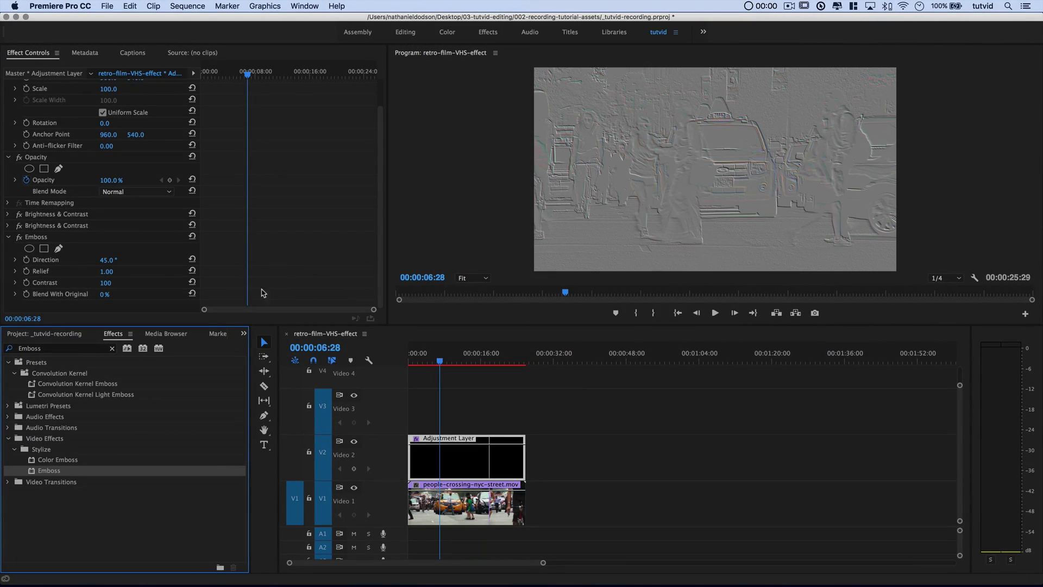
left_click(106, 273)
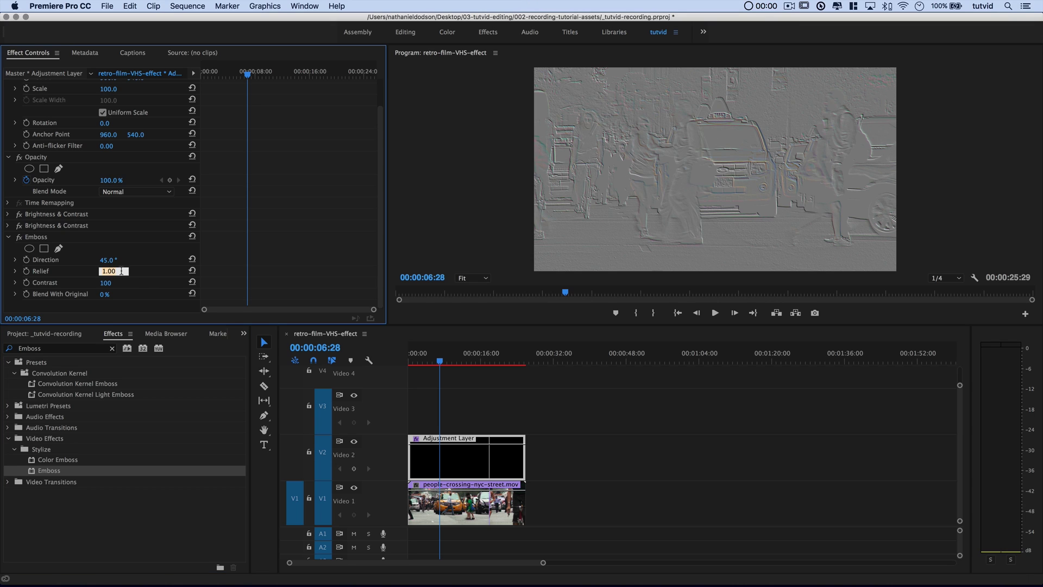
key("Tab")
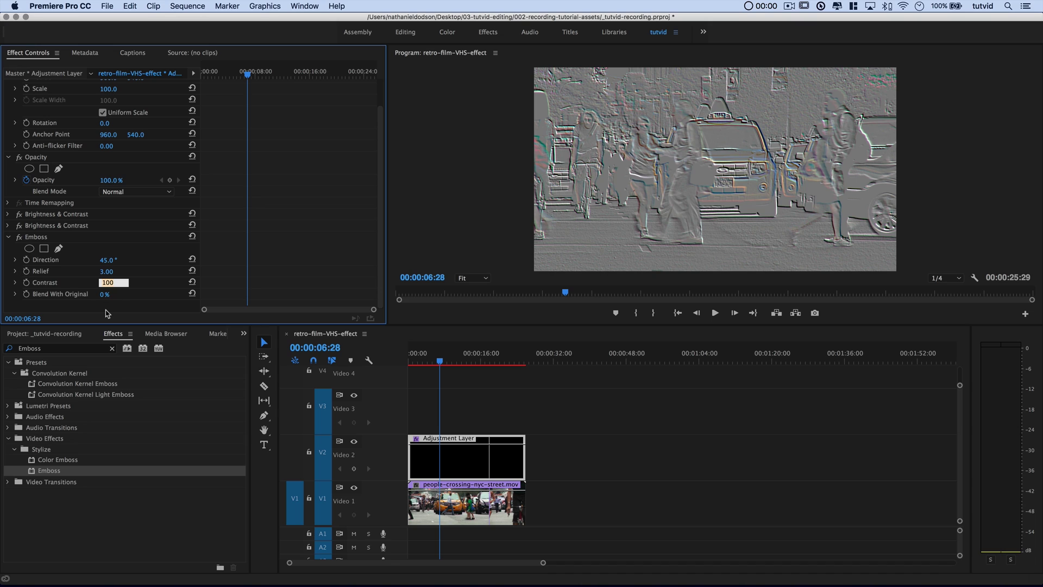
key("Tab")
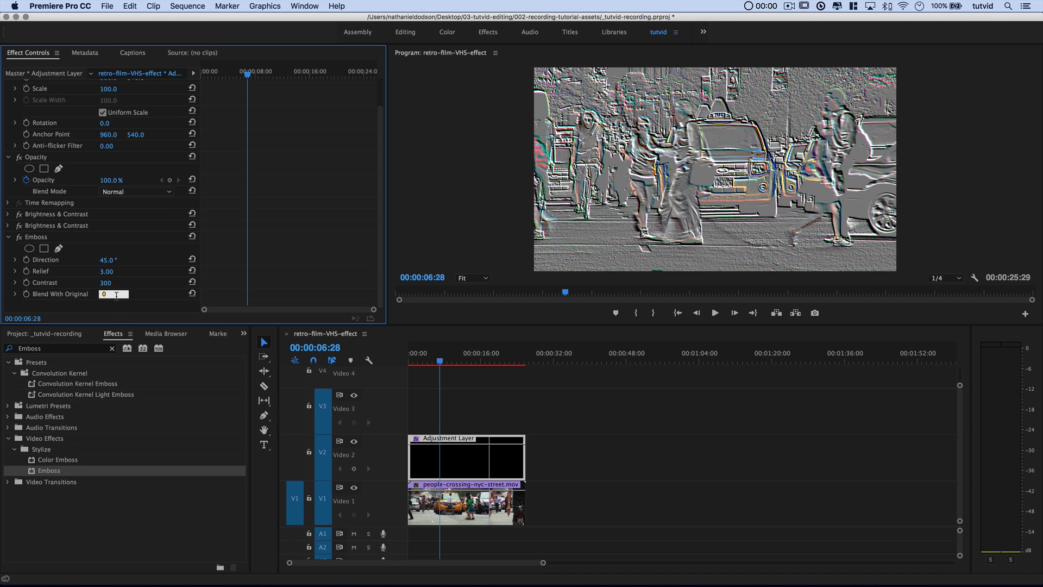
key("Return")
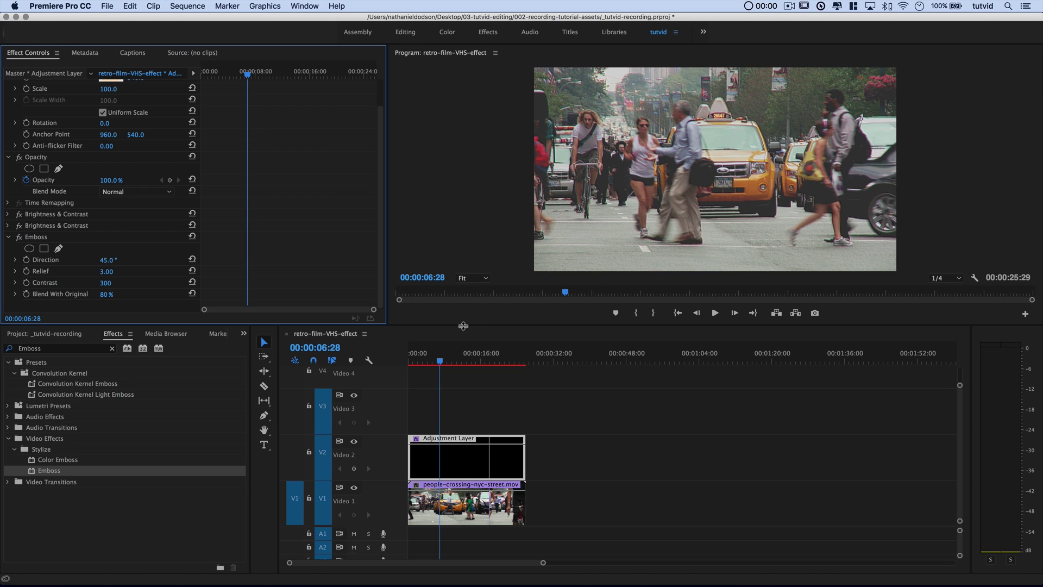
left_click_drag(464, 326, 466, 389)
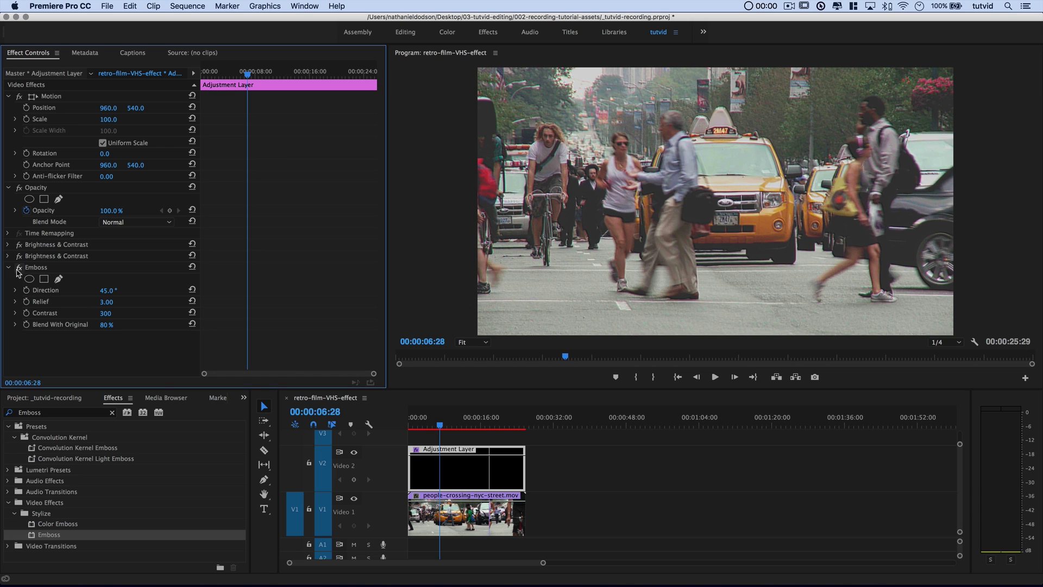
Add Color Emboss under Emboss with Relief 5.00 and Blend With Original 80%.
left_click(19, 268)
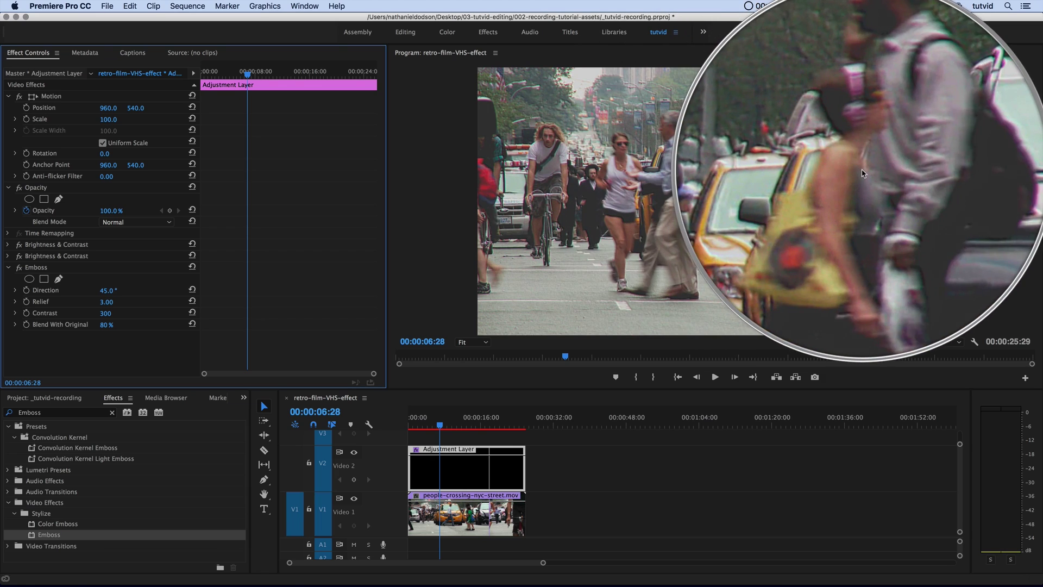
left_click(7, 268)
left_click_drag(77, 523, 93, 310)
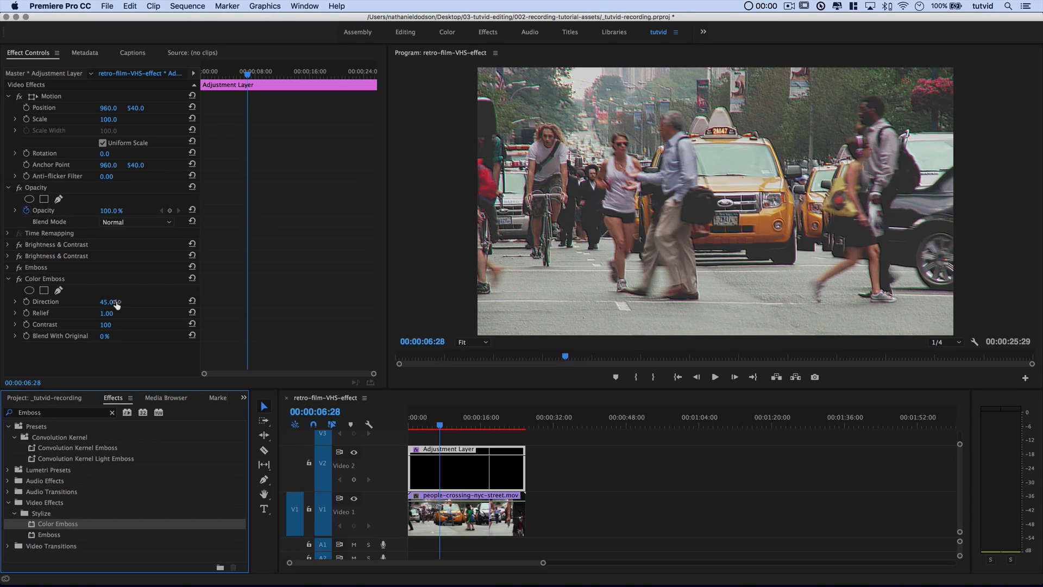
left_click(106, 313)
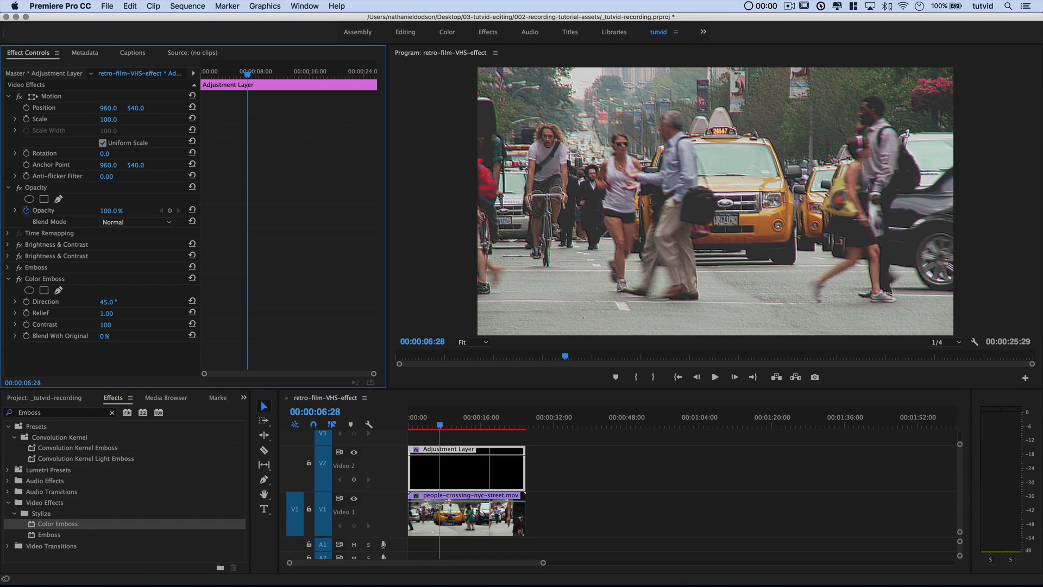
type("5.")
key("Tab")
key("Tab")
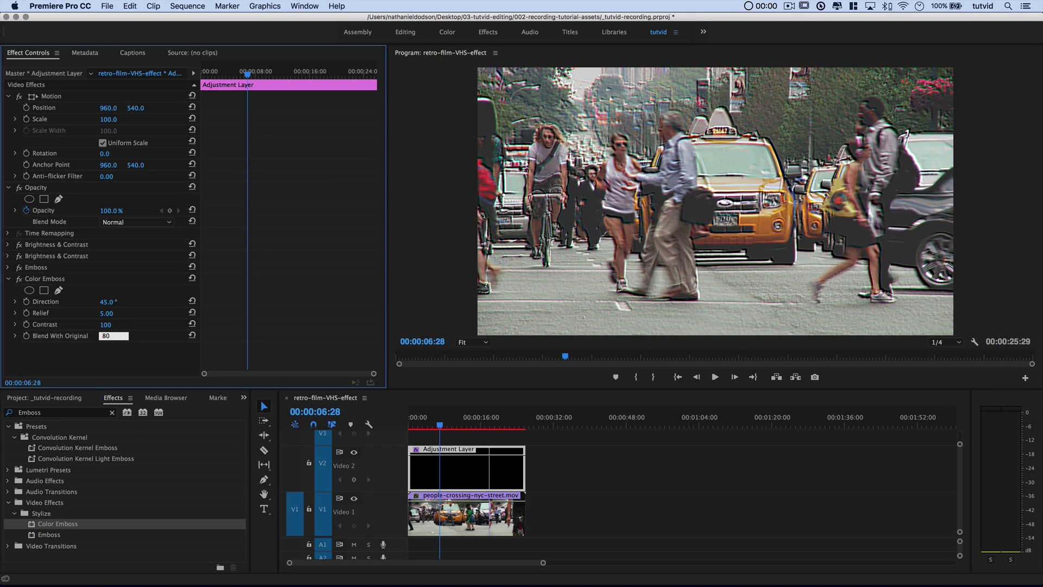
type("80")
key("Tab")
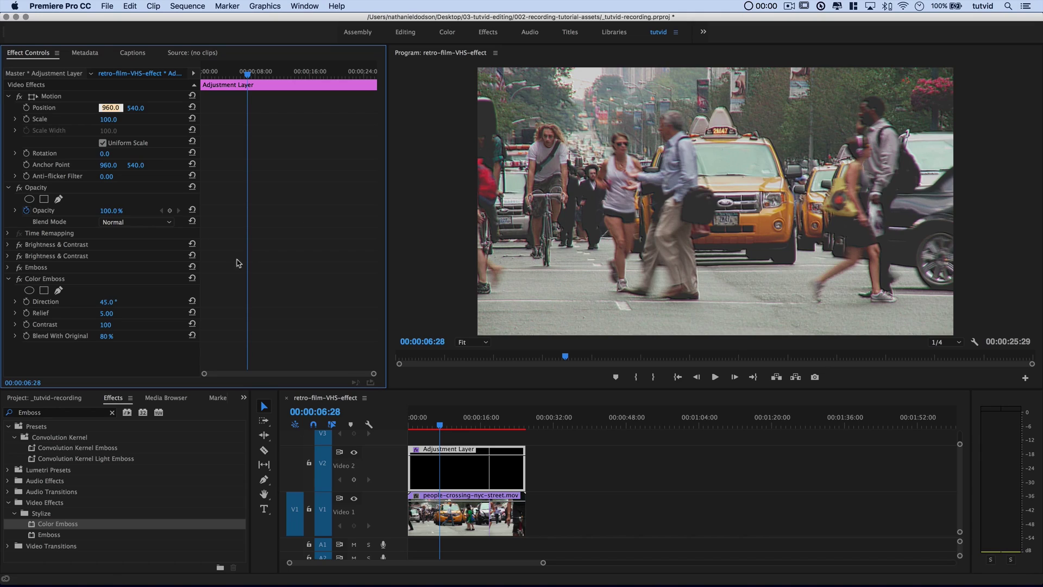
left_click(8, 279)
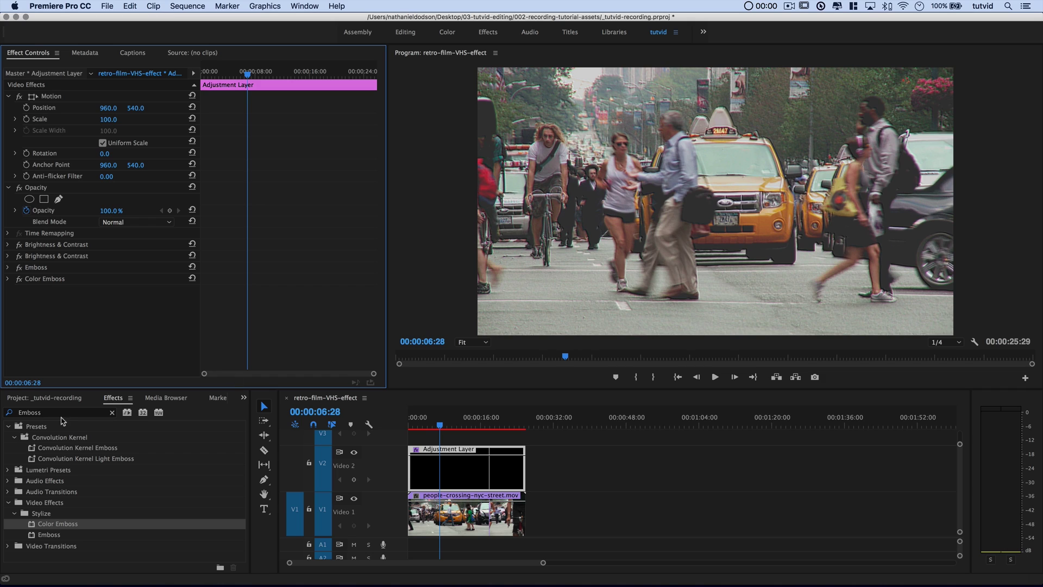
Search 'Blur' and add Directional Blur with Blur Length 3.0 and Direction 90°.
left_click(33, 413)
type("Blur")
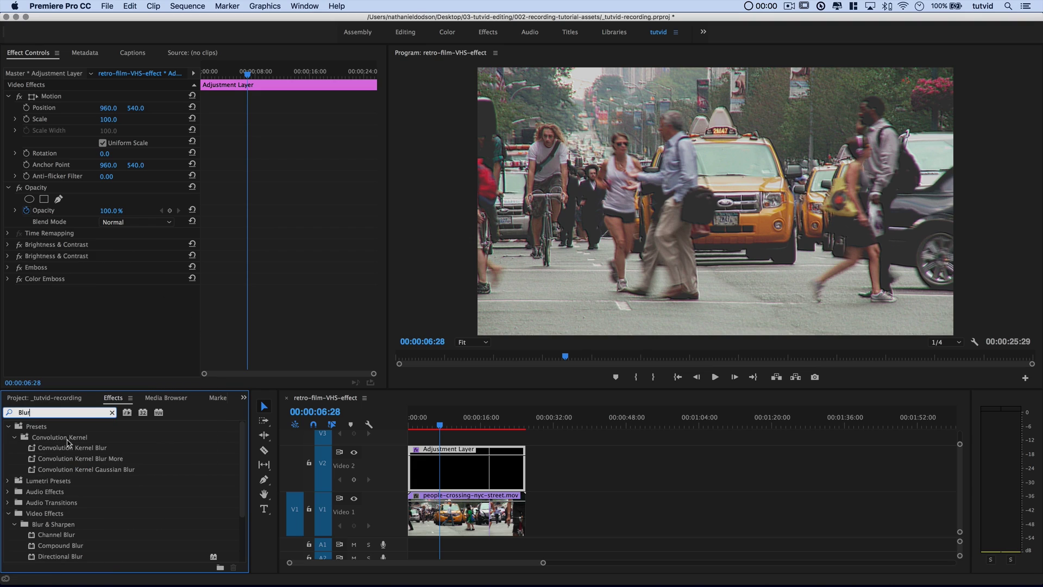
scroll(58, 531, "down", 3)
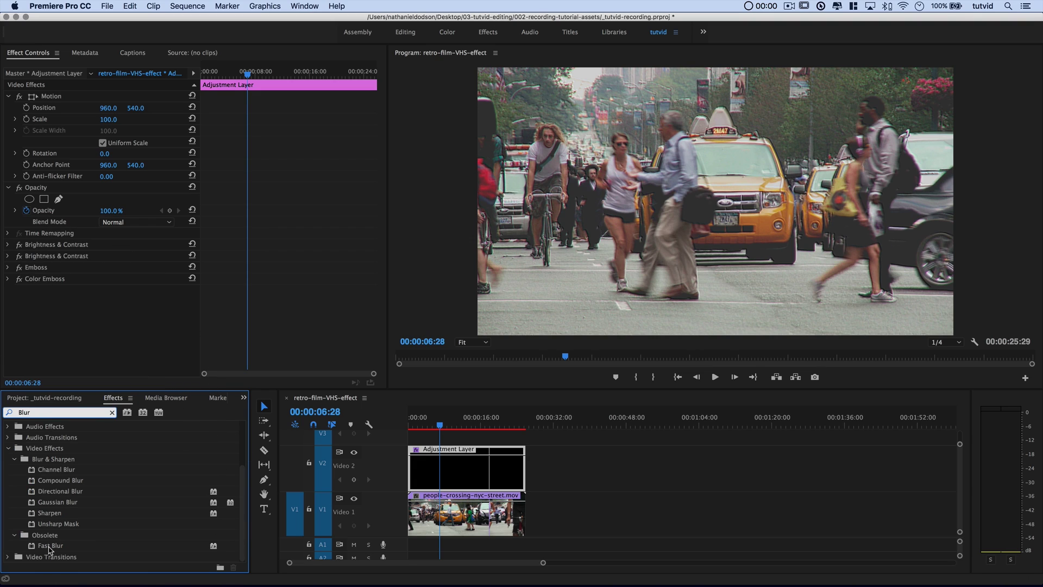
left_click_drag(56, 496, 76, 318)
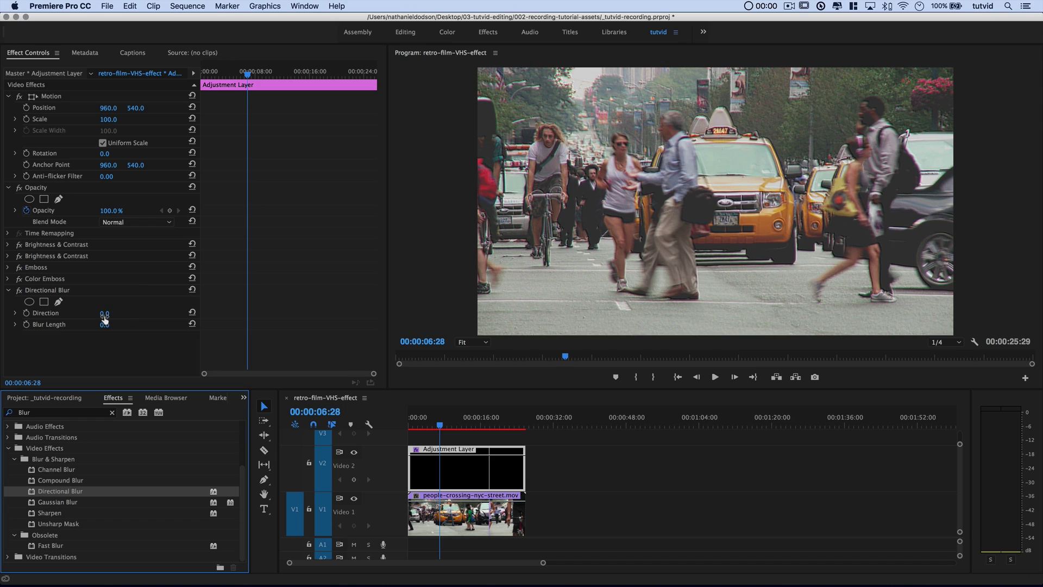
left_click(104, 323)
type("3")
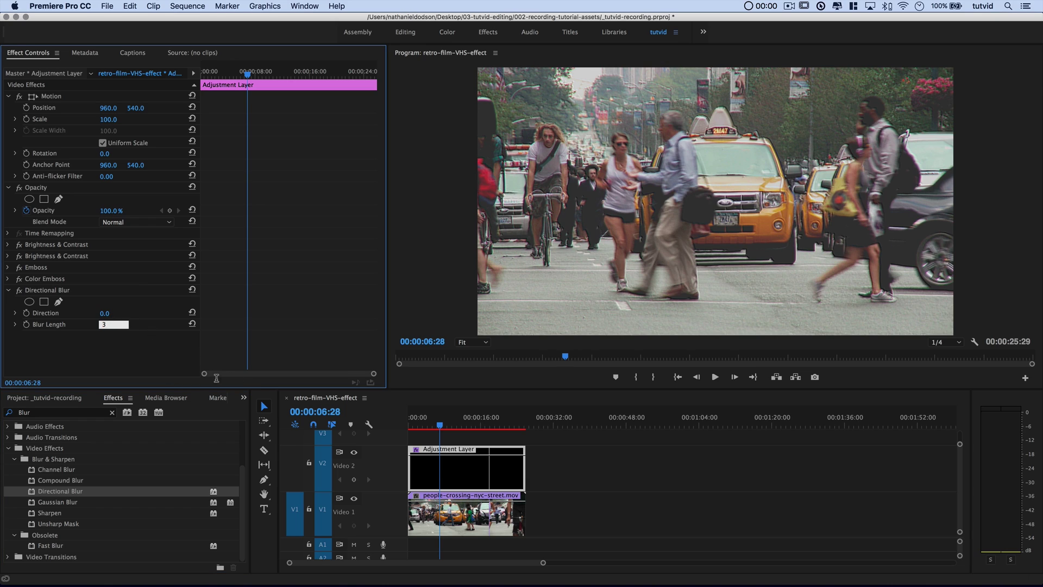
key("Return")
left_click(118, 312)
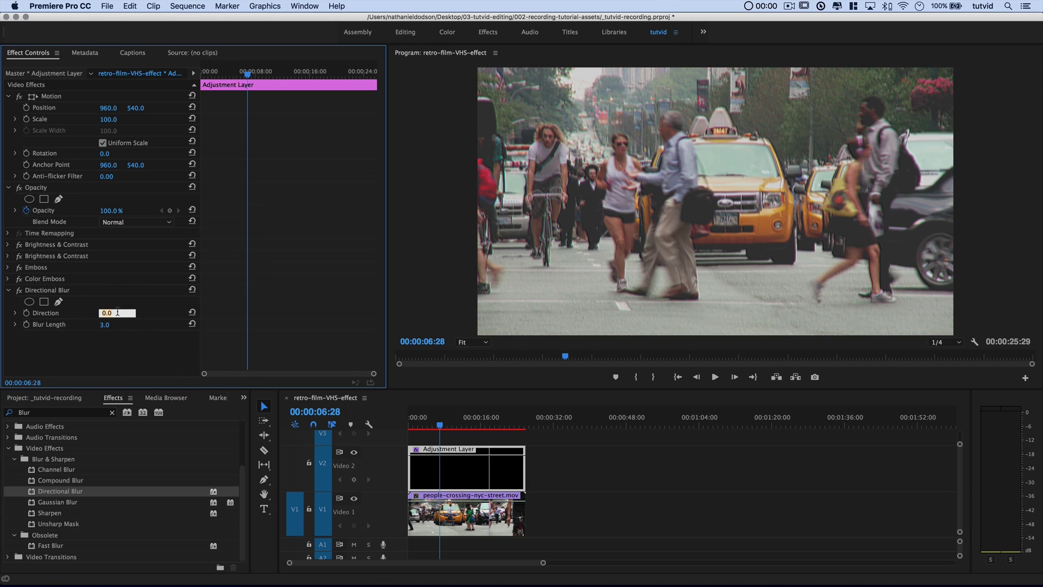
type("90")
key("Tab")
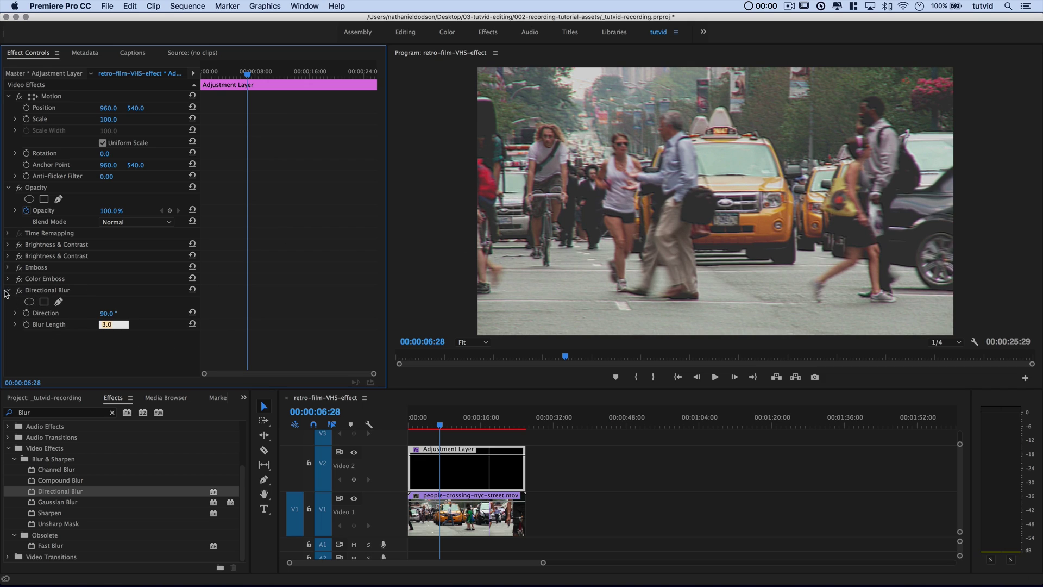
left_click(8, 291)
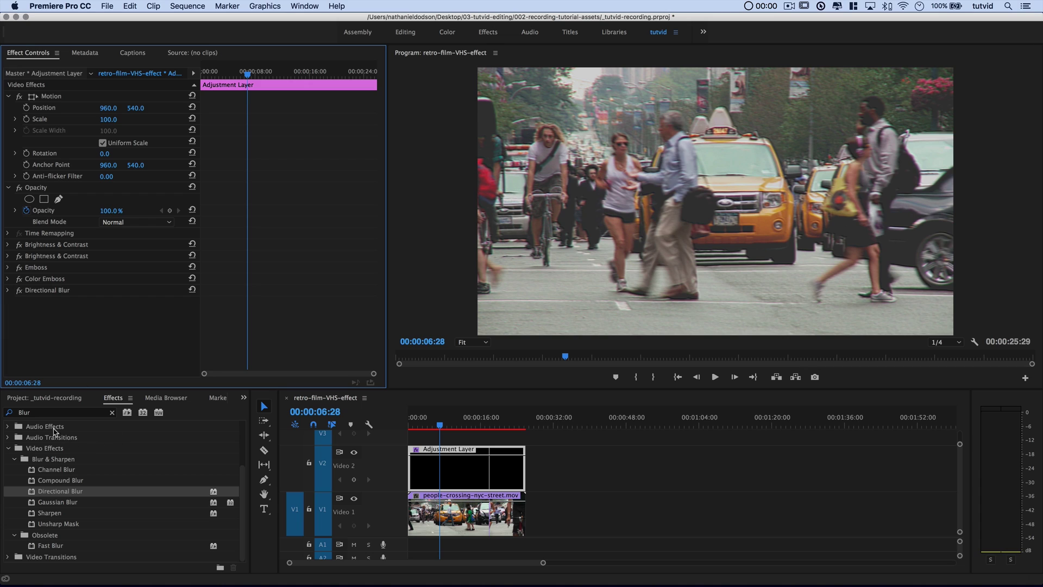
Add Shadow/Highlight with Auto Amounts off, Shadow 100, Highlight 0 and 35% blend.
left_click(33, 414)
type("Shadow")
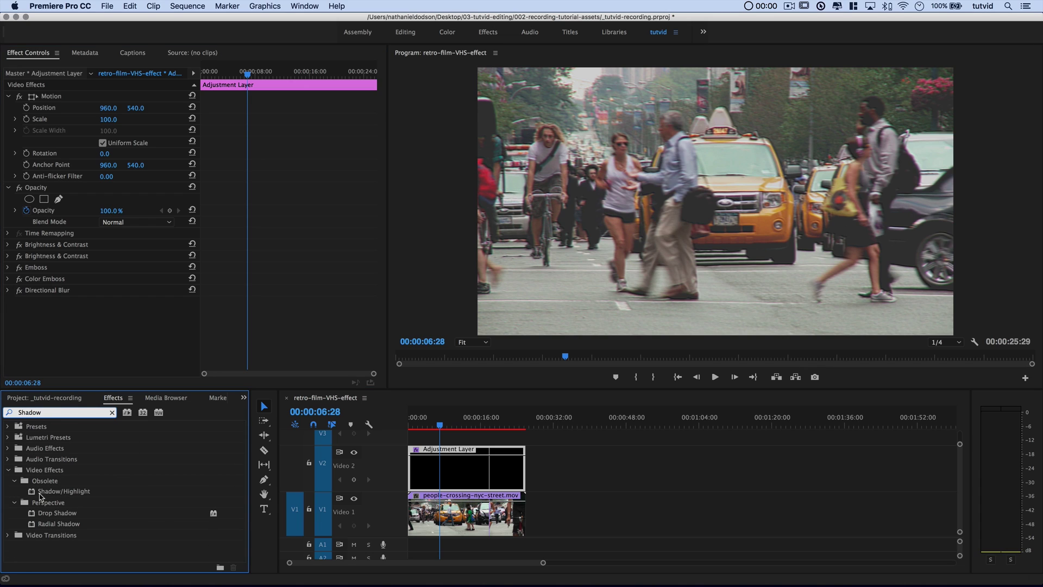
left_click_drag(68, 493, 81, 332)
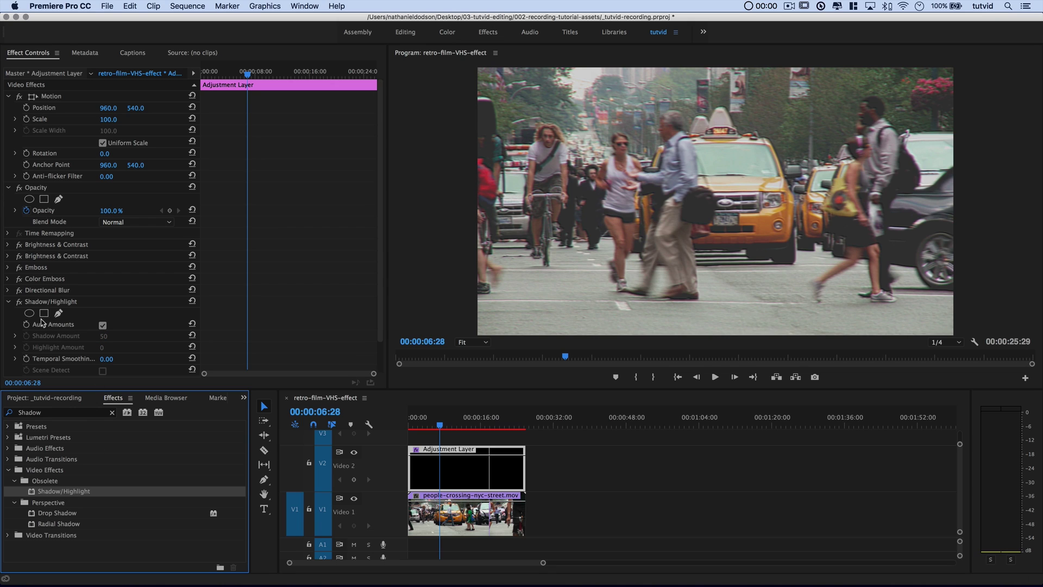
scroll(147, 328, "down", 2)
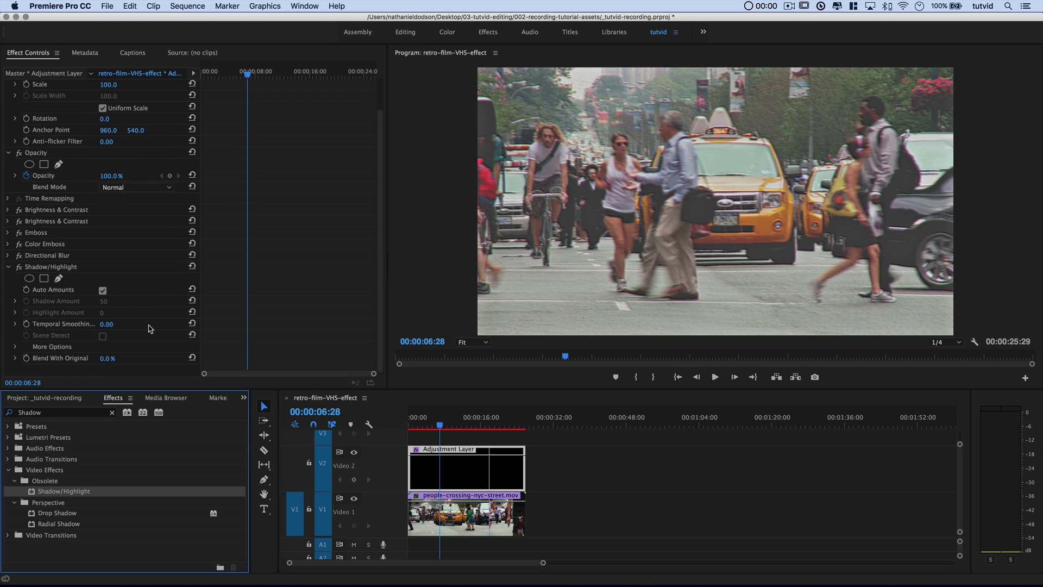
left_click(103, 290)
left_click(113, 300)
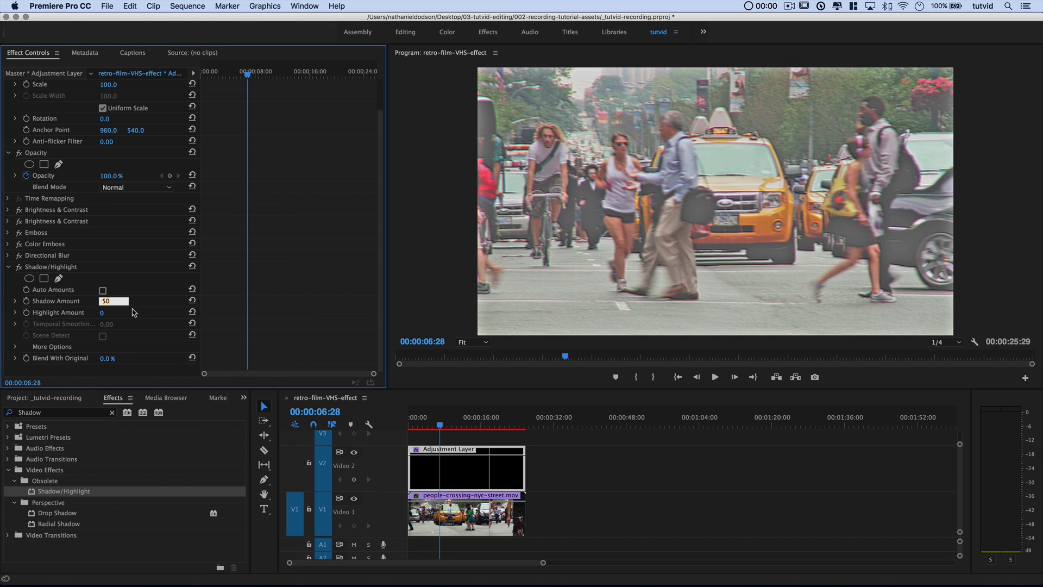
key("Tab")
left_click(108, 359)
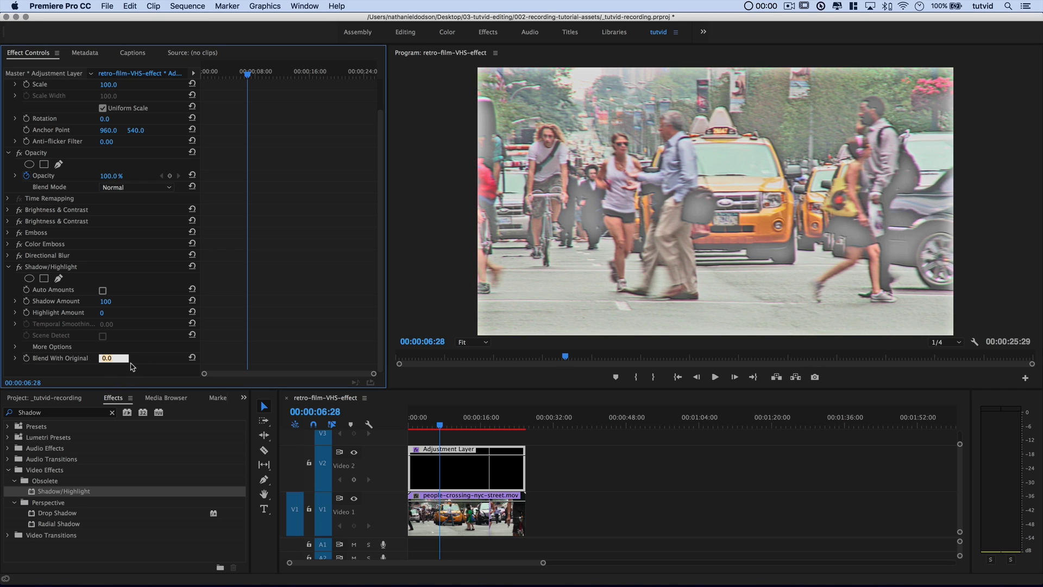
type("35")
key("Tab")
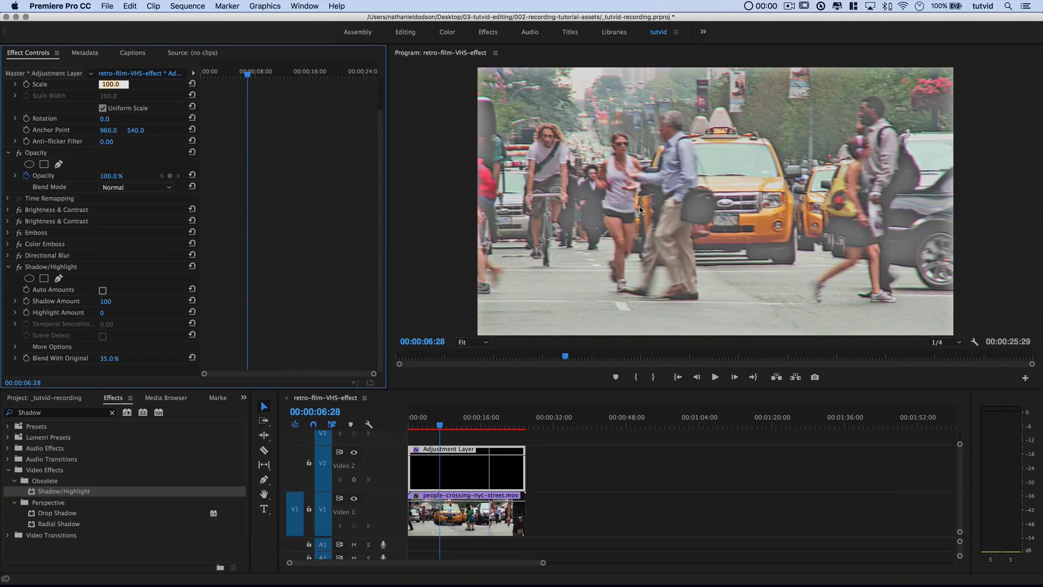
left_click(7, 267)
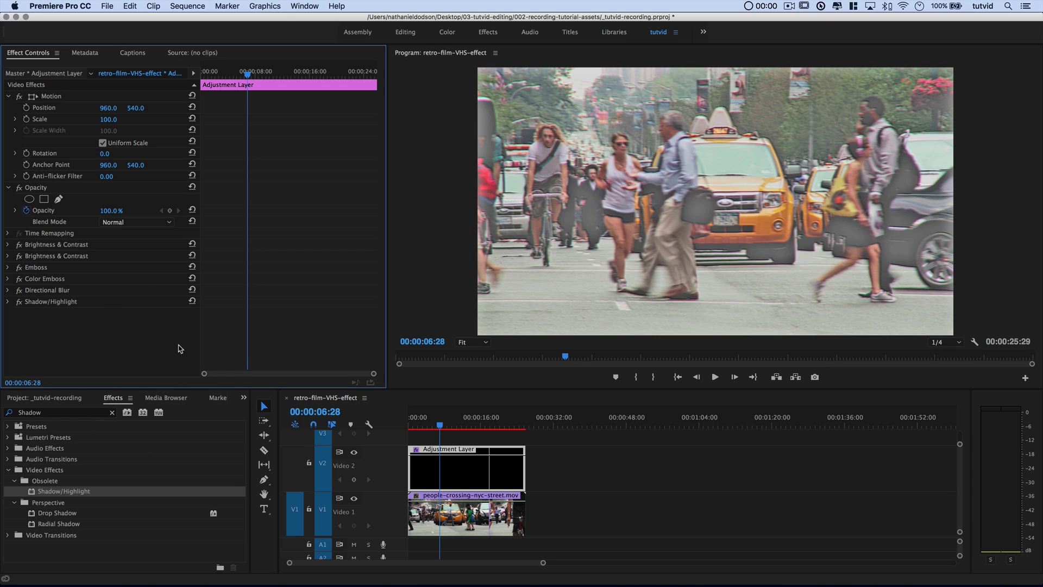
Search 'Color Bala' and add Color Balance (HLS) with Lightness -15, Saturation -45.
left_click(26, 413)
type("Color Bala")
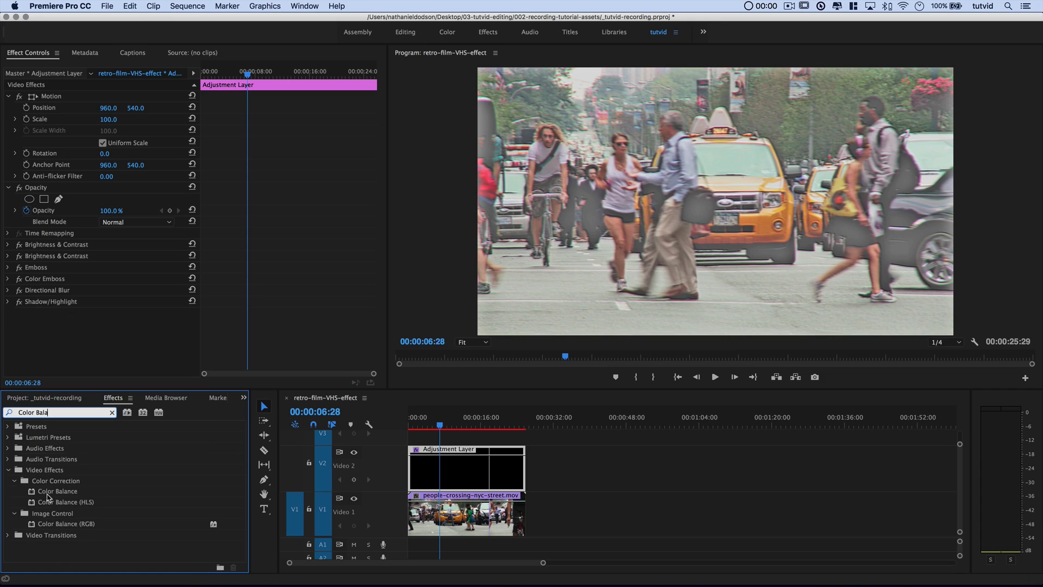
left_click_drag(61, 503, 128, 323)
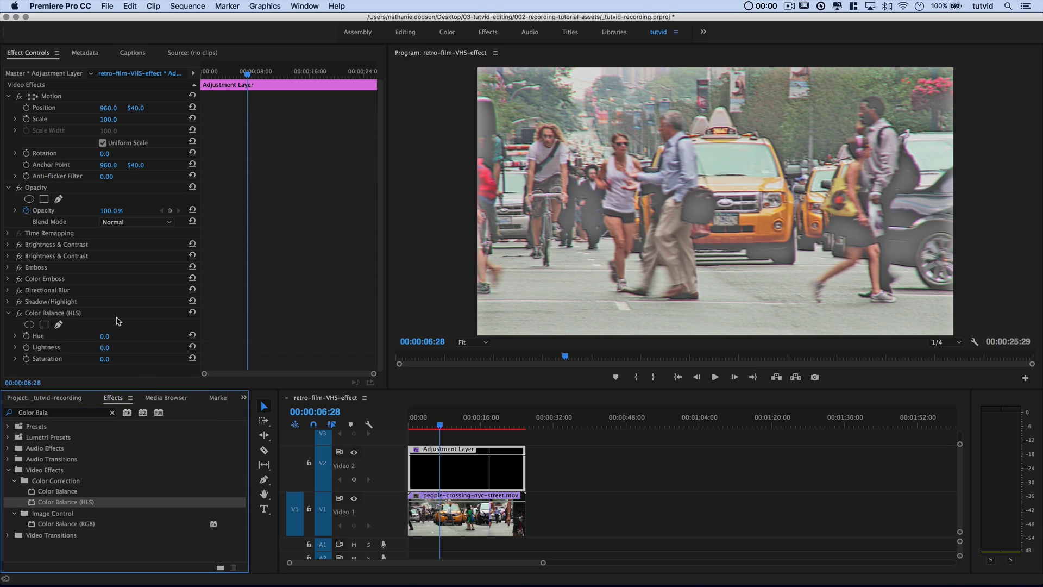
left_click(105, 347)
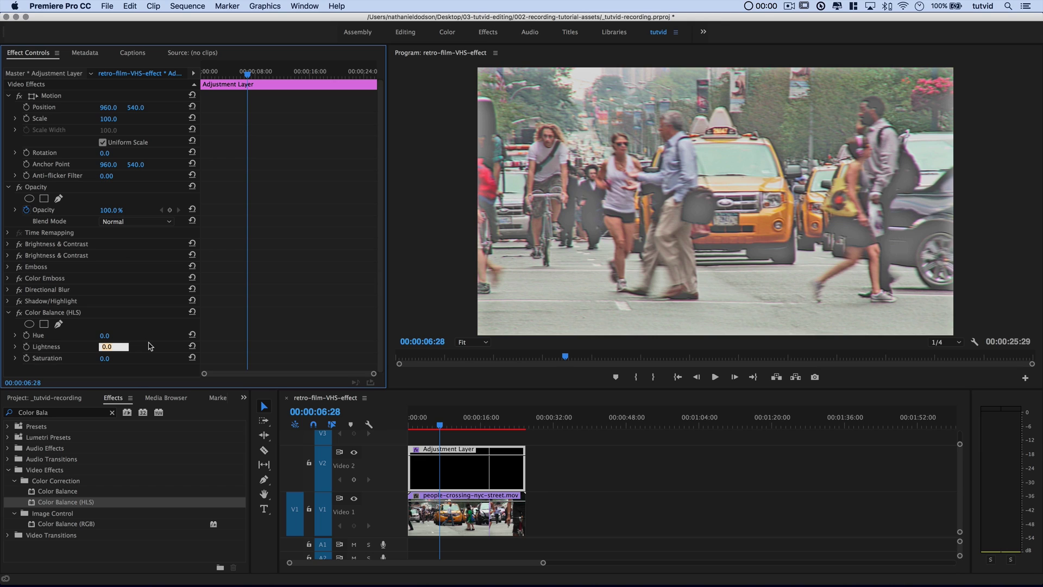
type("-15")
key("Tab")
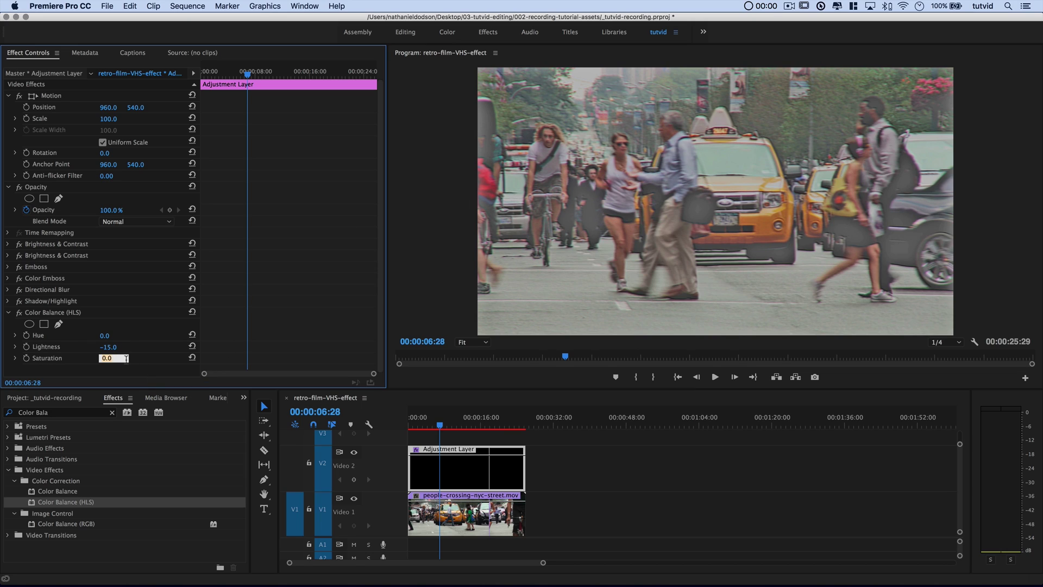
type("-45")
key("Tab")
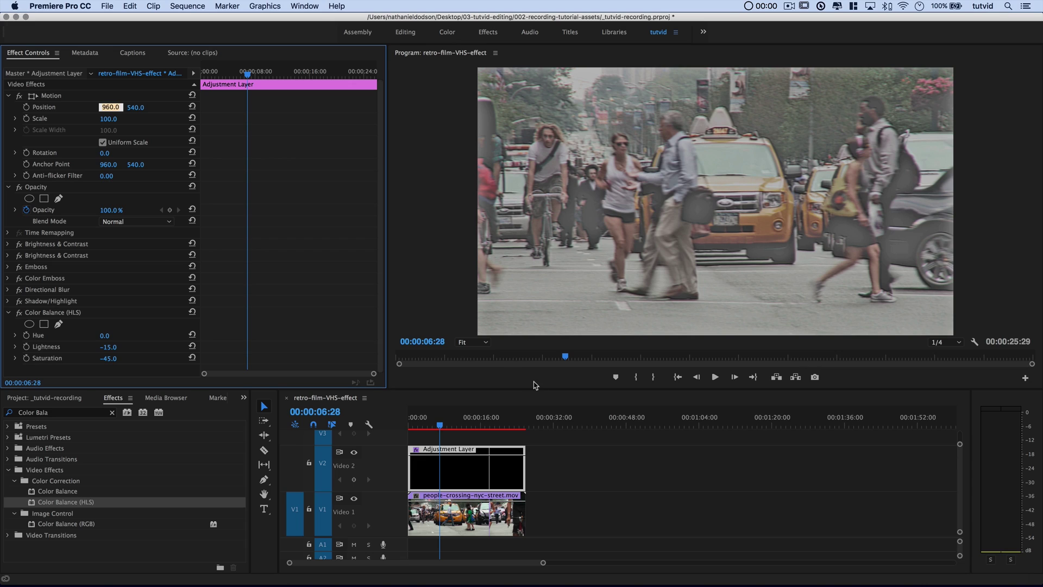
left_click(8, 313)
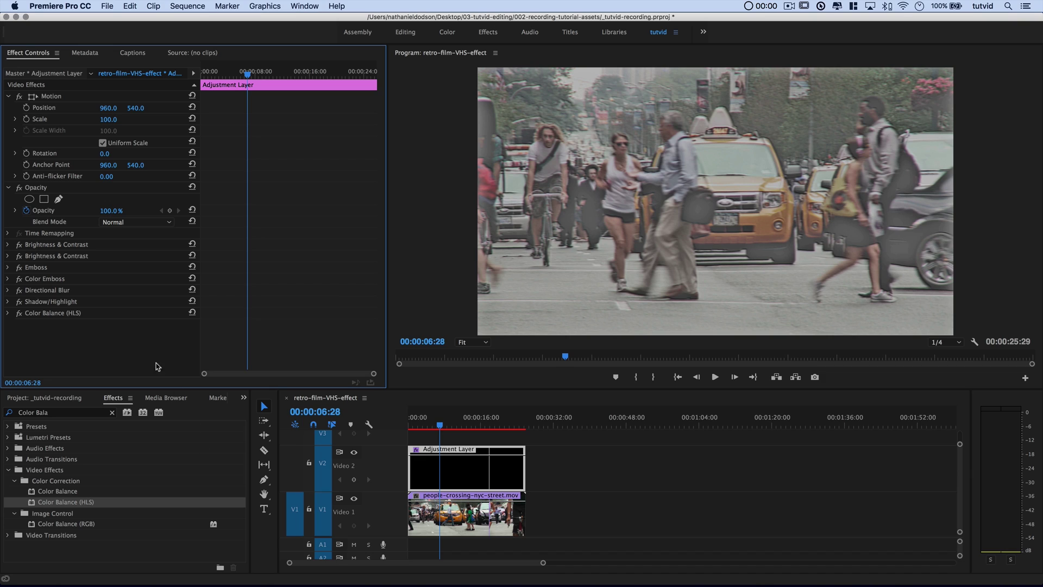
Search 'Noise' and add the Noise effect with a 3% amount.
left_click(40, 413)
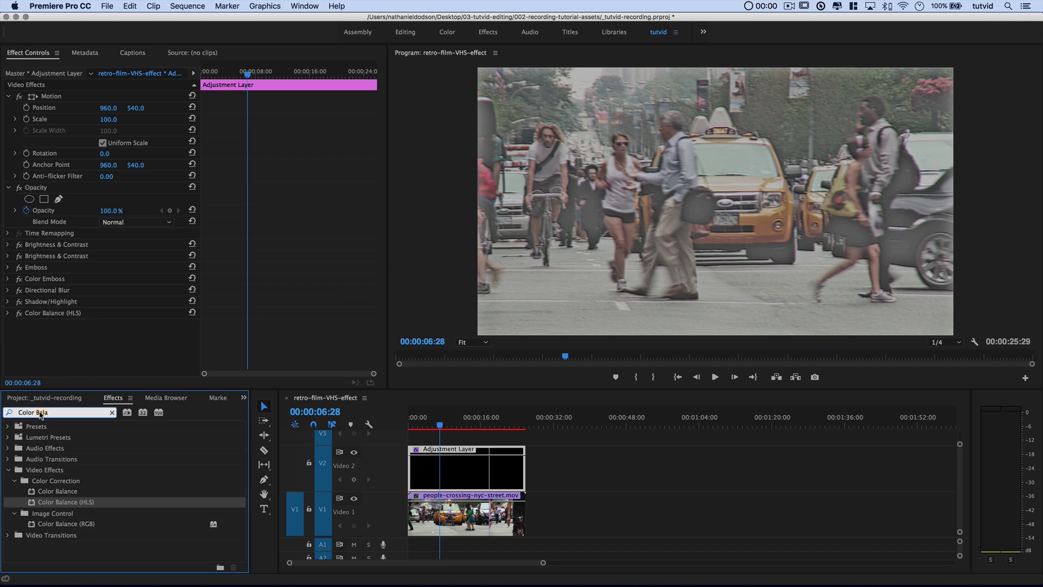
type("Noise")
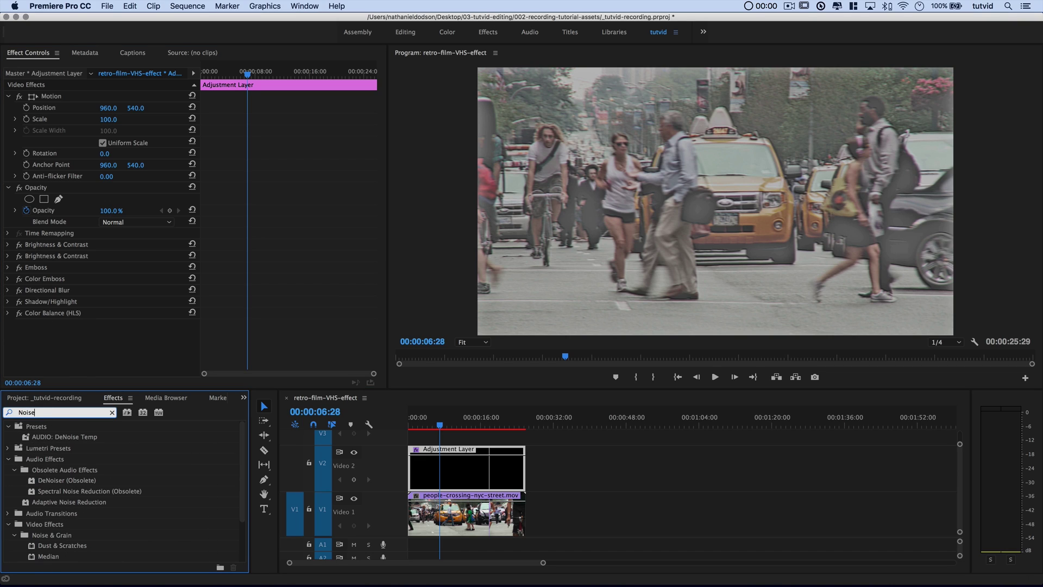
scroll(63, 531, "down", 4)
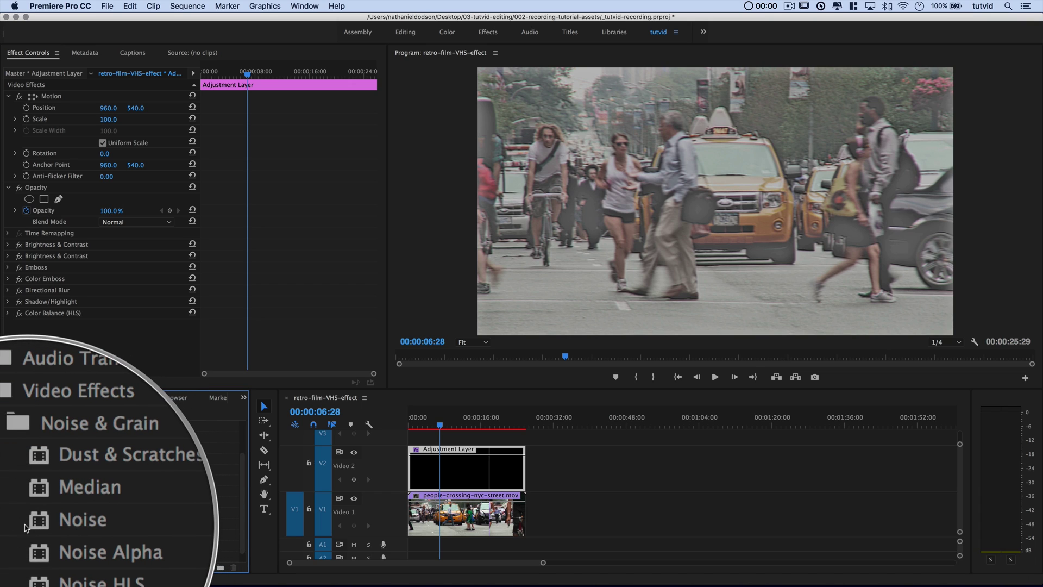
left_click_drag(45, 524, 86, 341)
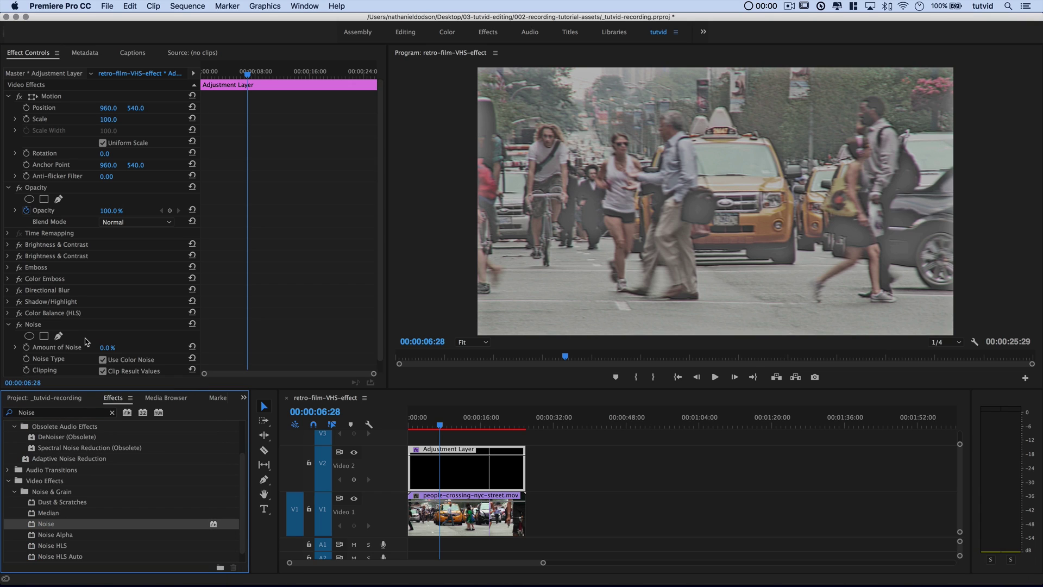
scroll(121, 344, "down", 1)
left_click(113, 334)
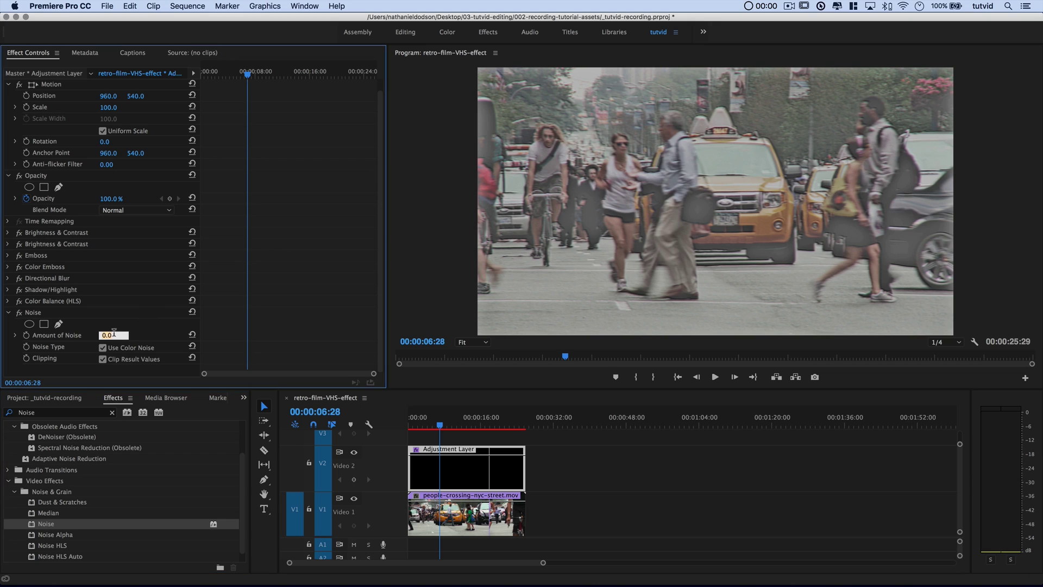
type("3")
key("Return")
left_click(8, 312)
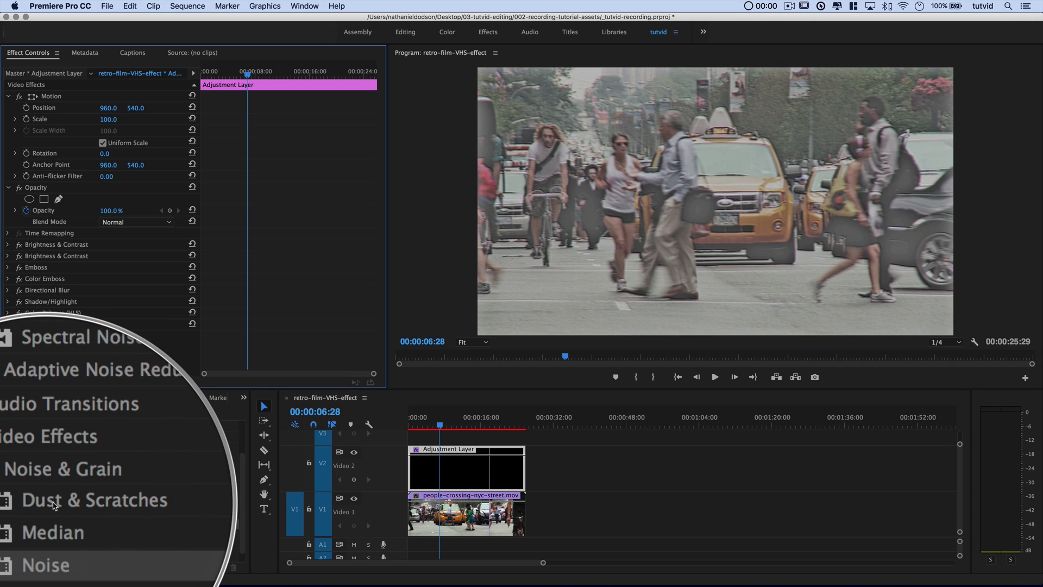
Add Dust & Scratches to the adjustment layer at its default Radius 1, Threshold 0.
left_click_drag(48, 503, 81, 351)
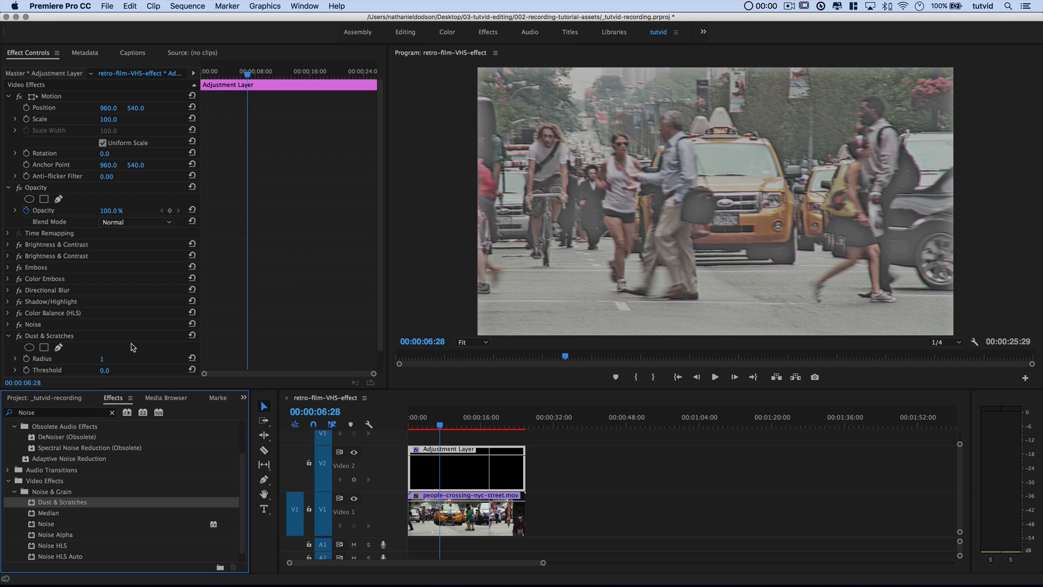
scroll(133, 348, "down", 1)
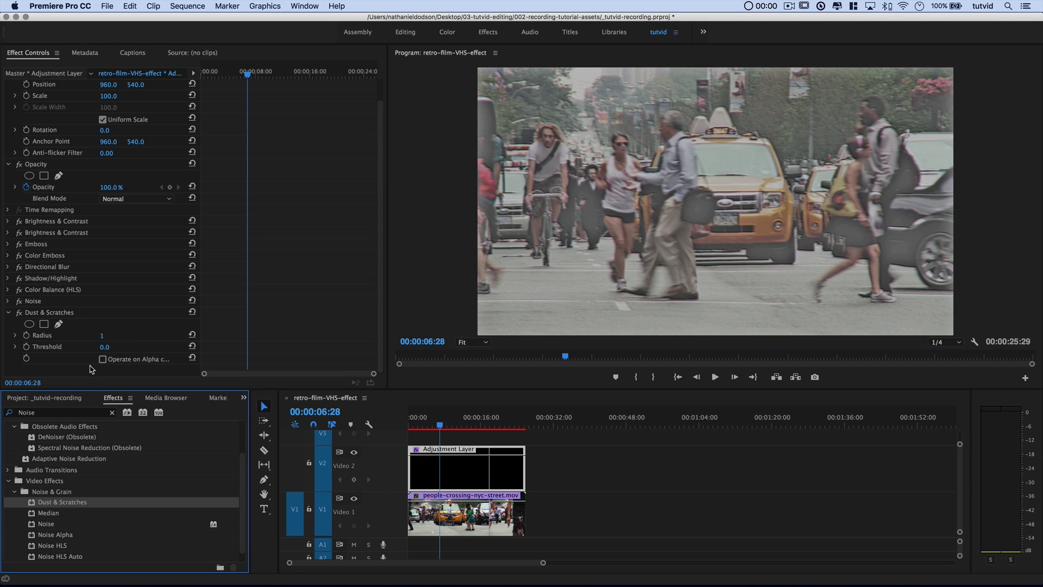
left_click(8, 313)
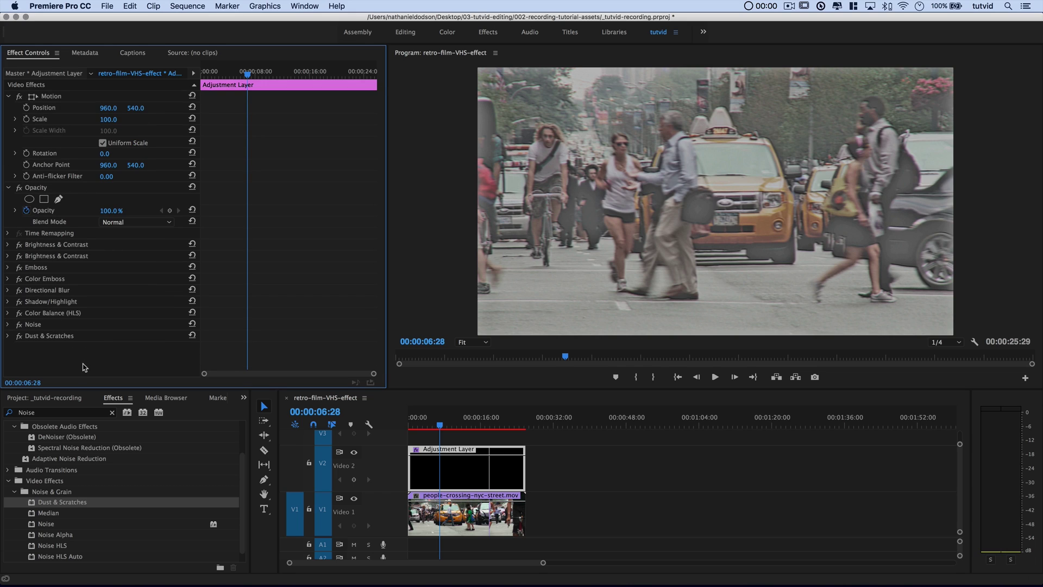
Add Wave Warp to the adjustment layer, trying Sine wave type and pinning options.
left_click(24, 411)
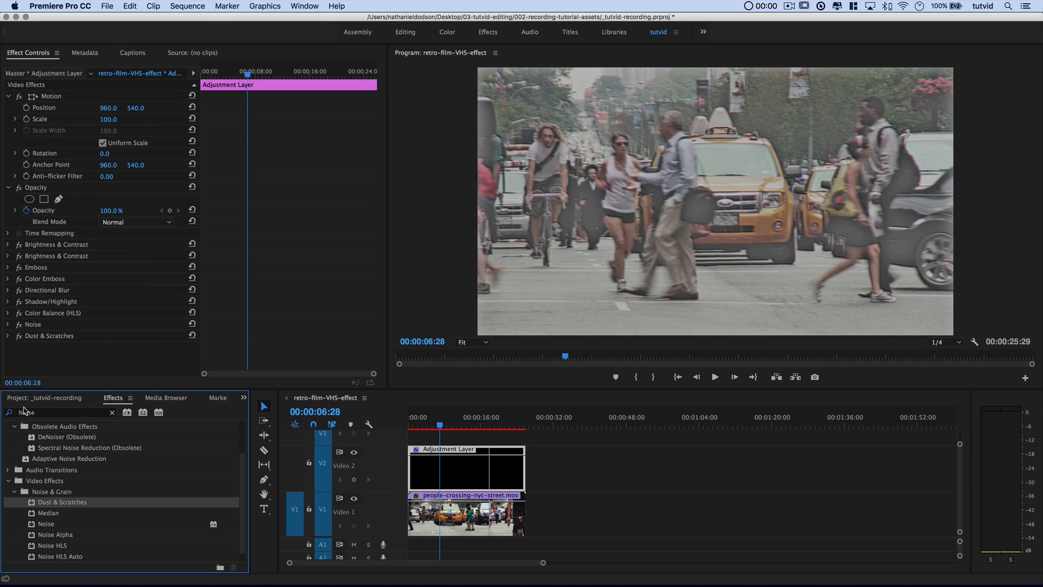
double_click(24, 411)
type("Wave")
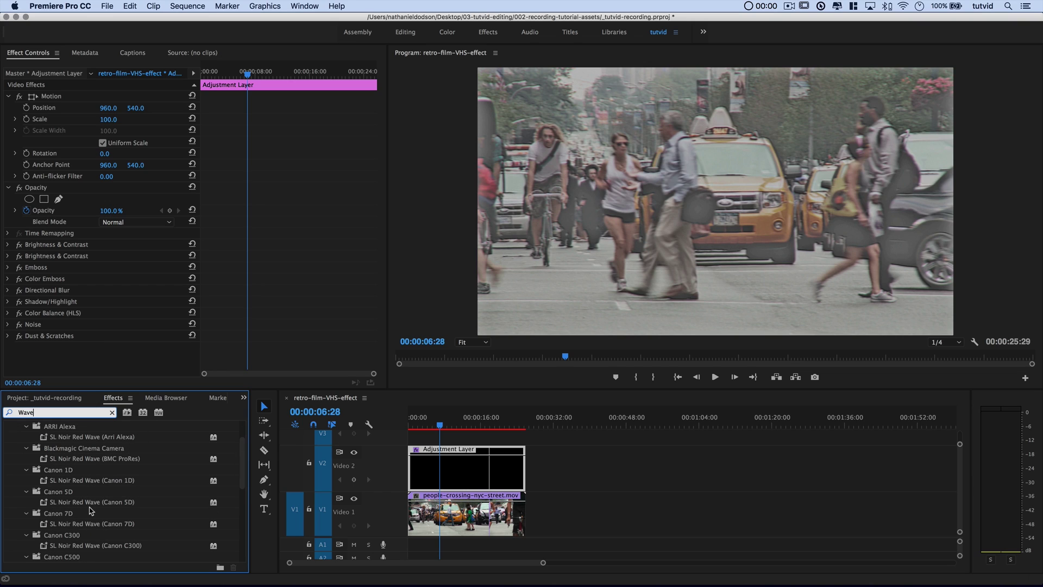
type(" Warp")
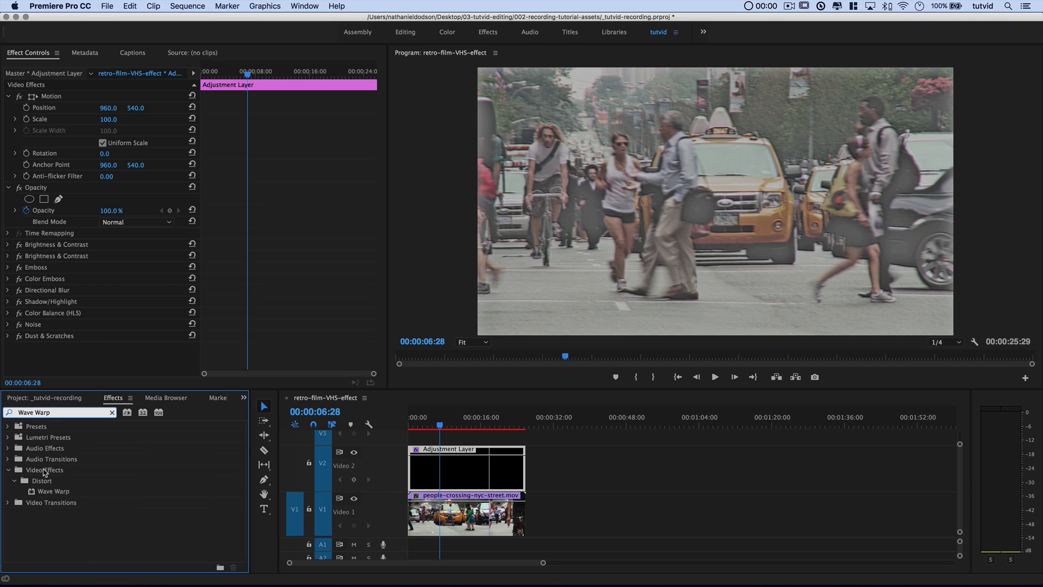
left_click_drag(51, 491, 92, 363)
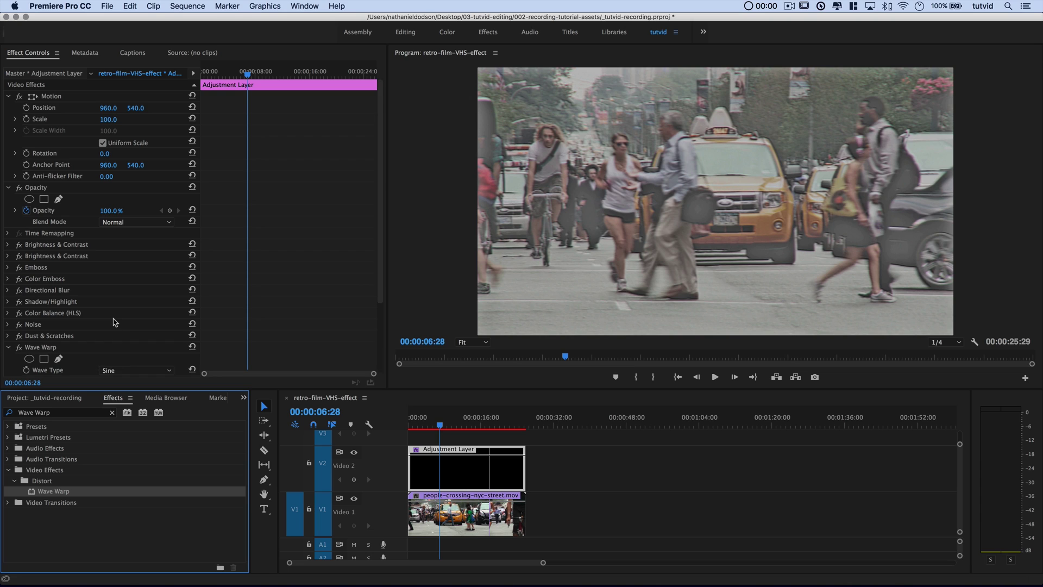
scroll(113, 322, "down", 5)
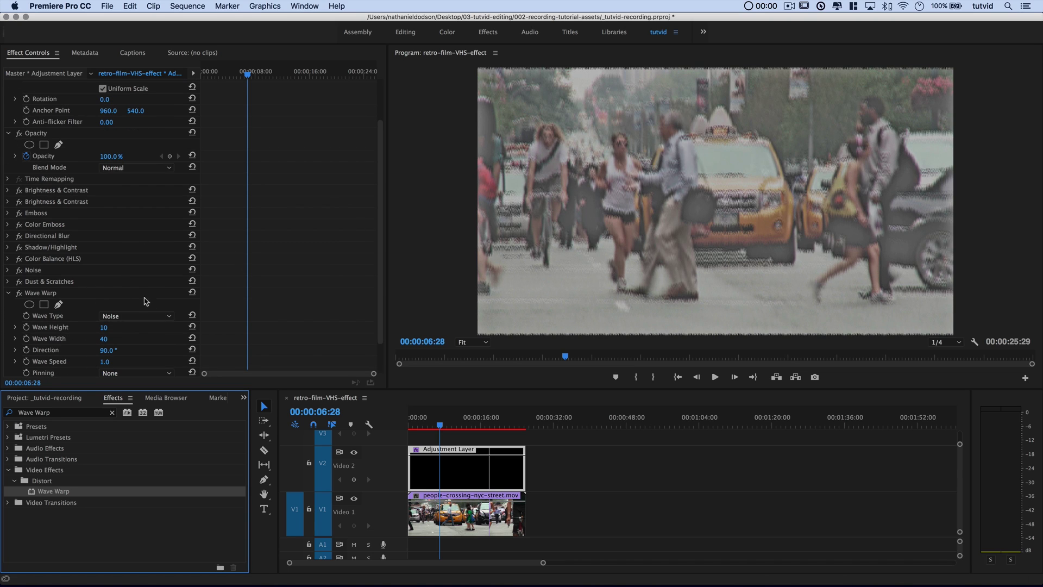
left_click(111, 318)
left_click(133, 325)
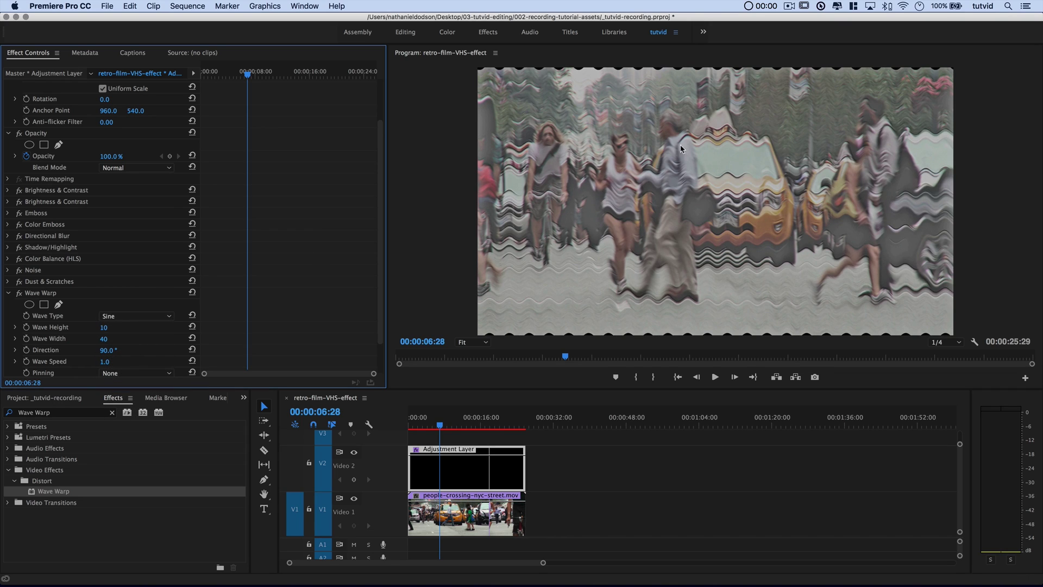
scroll(145, 341, "down", 5)
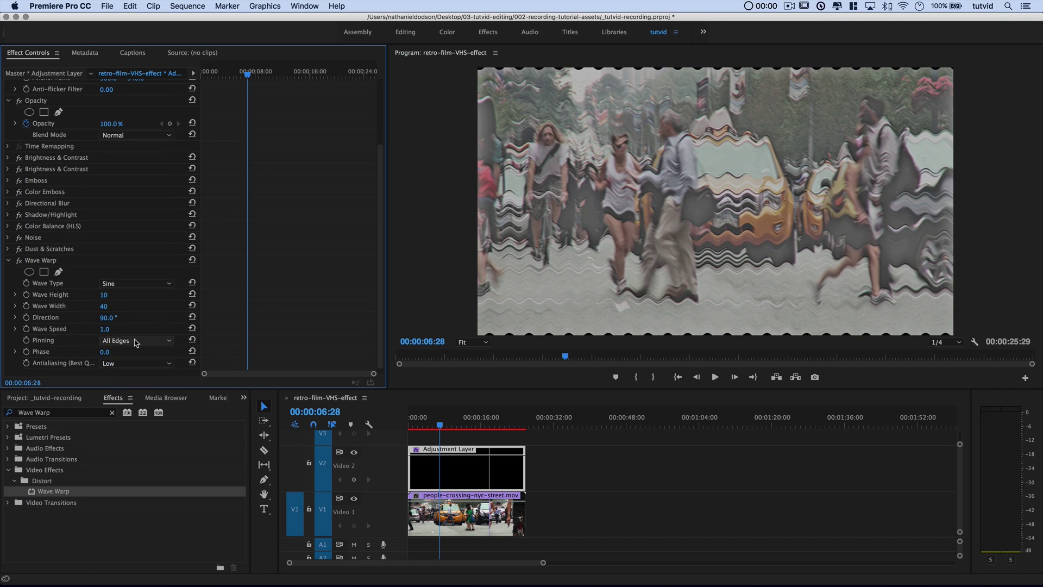
left_click(136, 346)
left_click(117, 357)
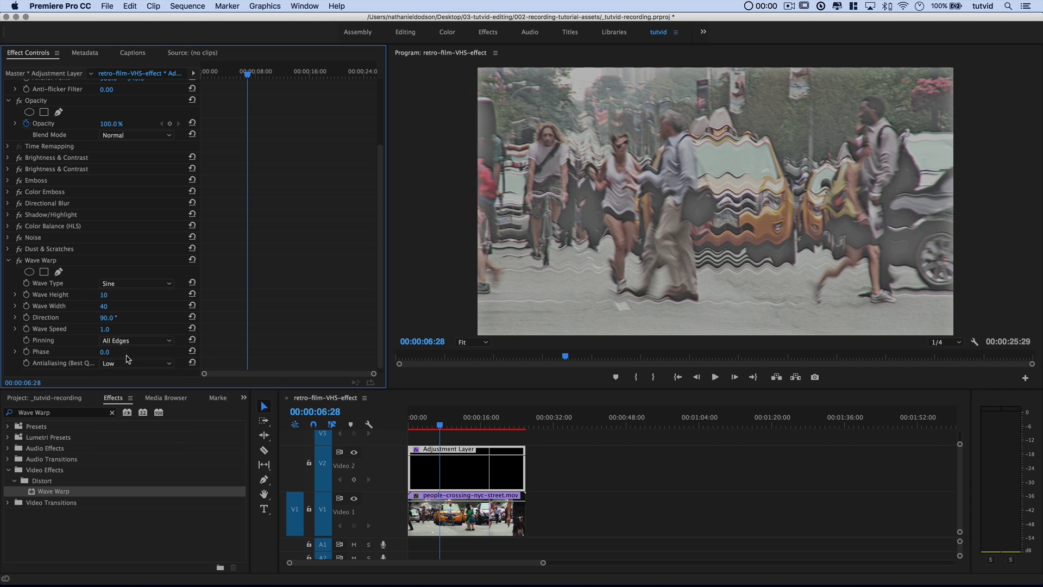
left_click(119, 341)
left_click(116, 344)
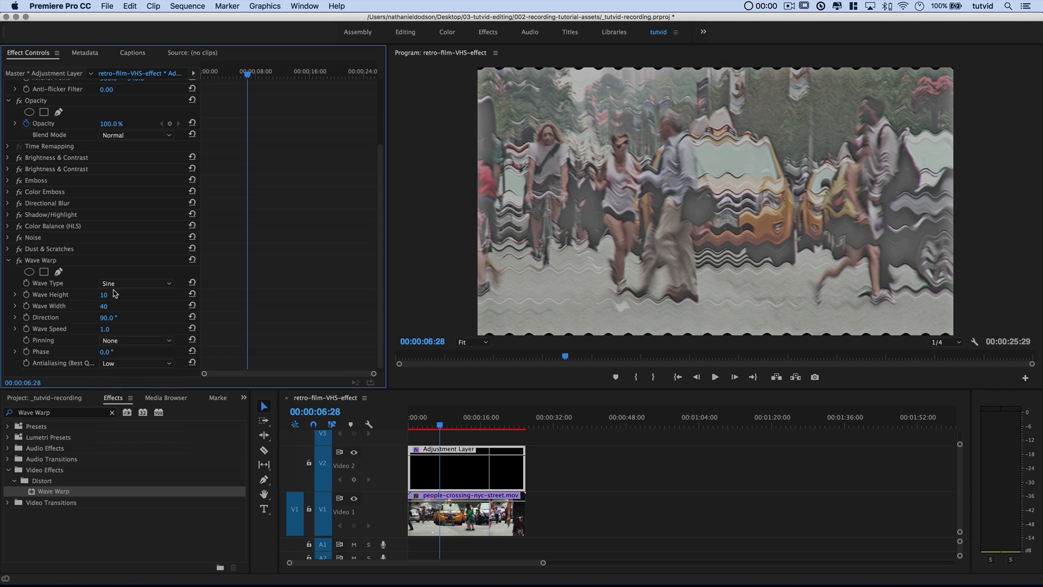
Set Wave Warp to Triangle, Wave Height 1, Speed 0.5, pinned on All Edges.
left_click(131, 283)
left_click(129, 314)
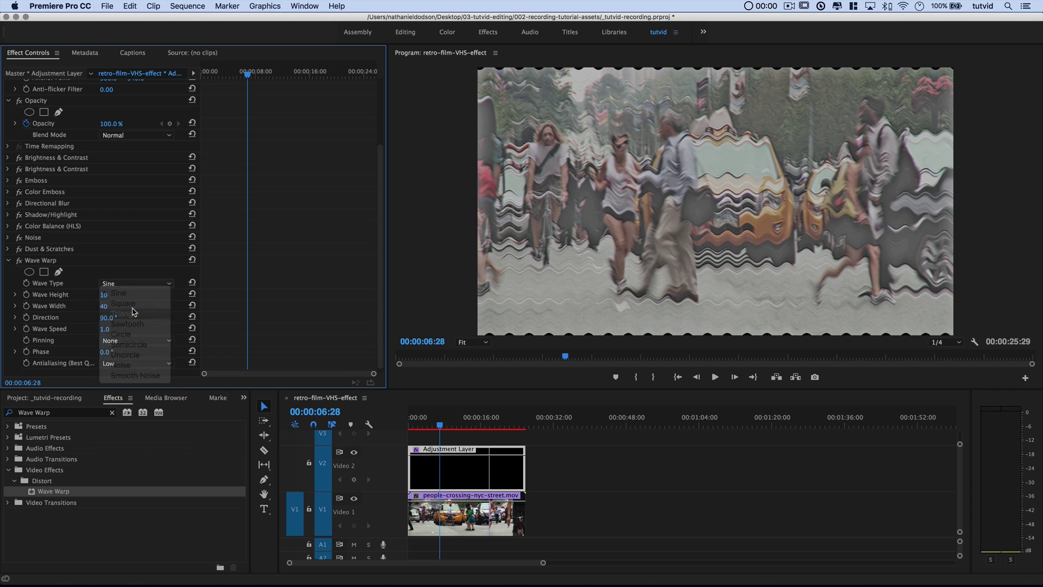
left_click(104, 296)
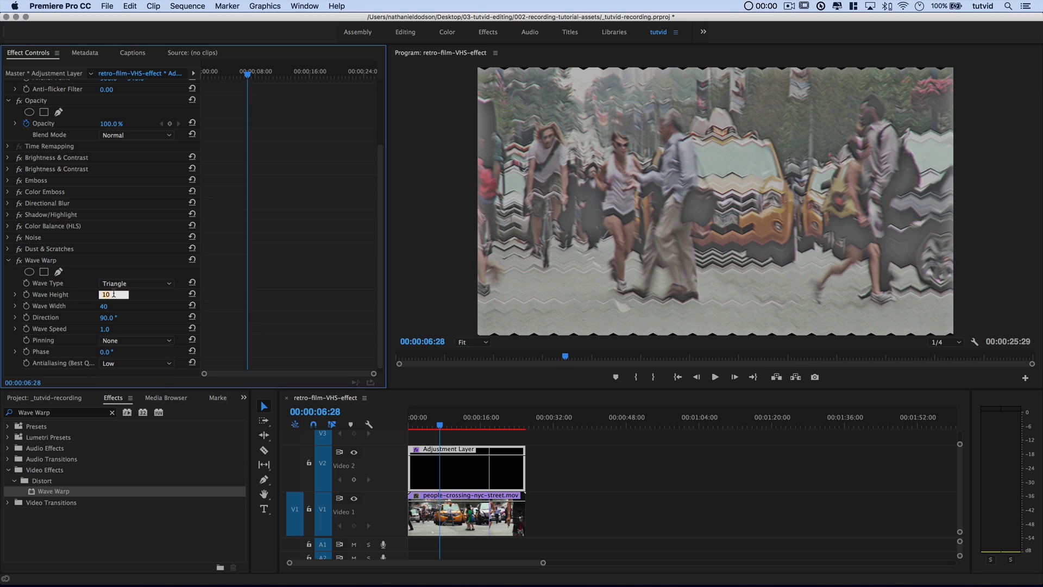
type("1")
key("Tab")
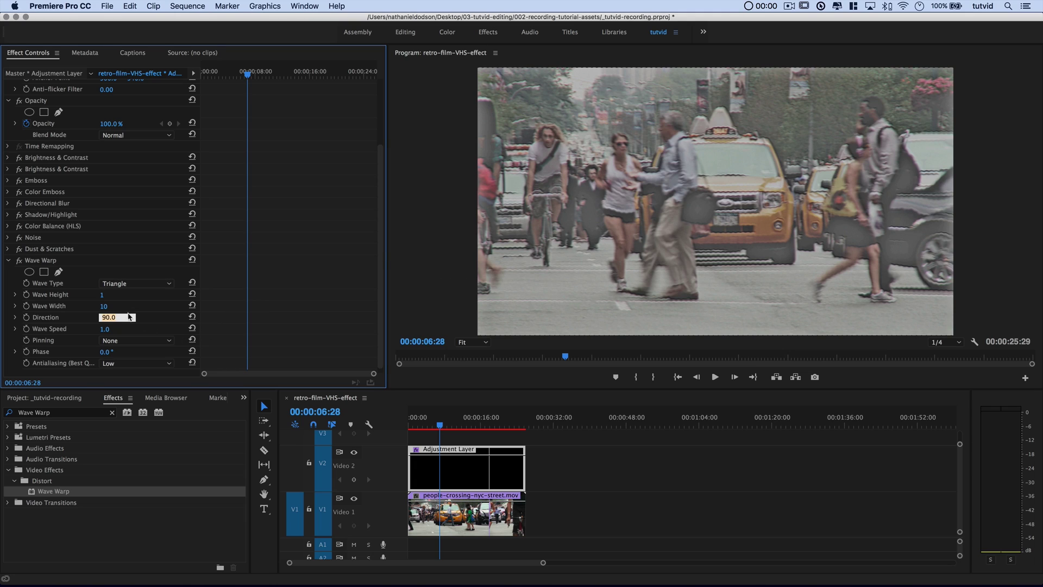
key("Tab")
type("0.")
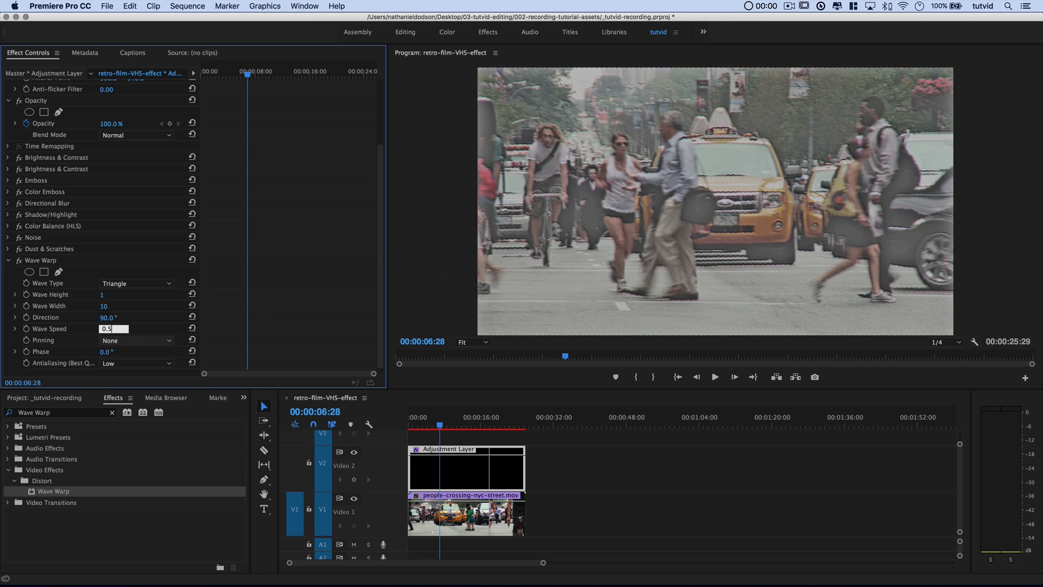
type("5")
key("Return")
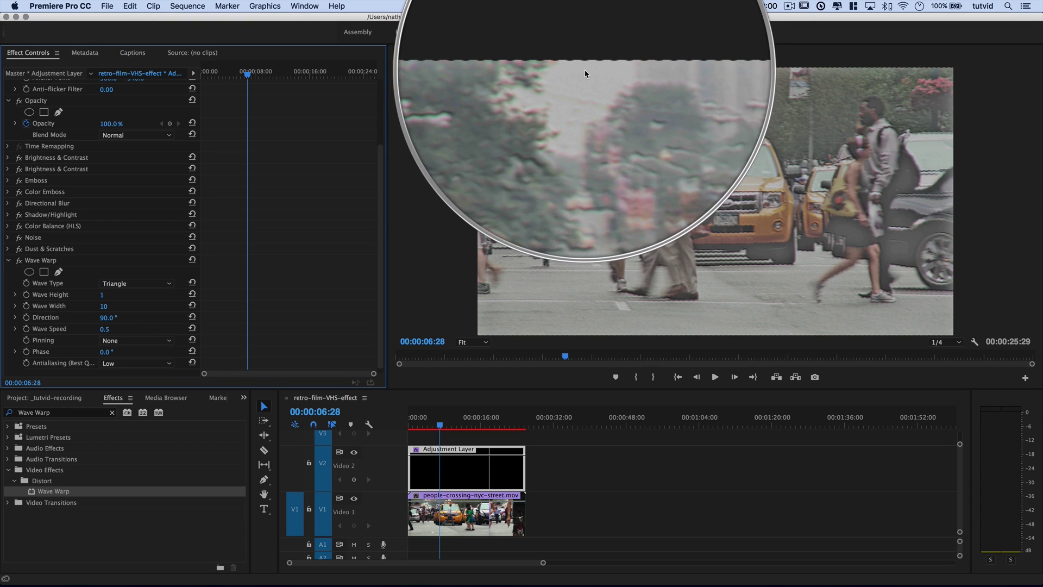
left_click(159, 342)
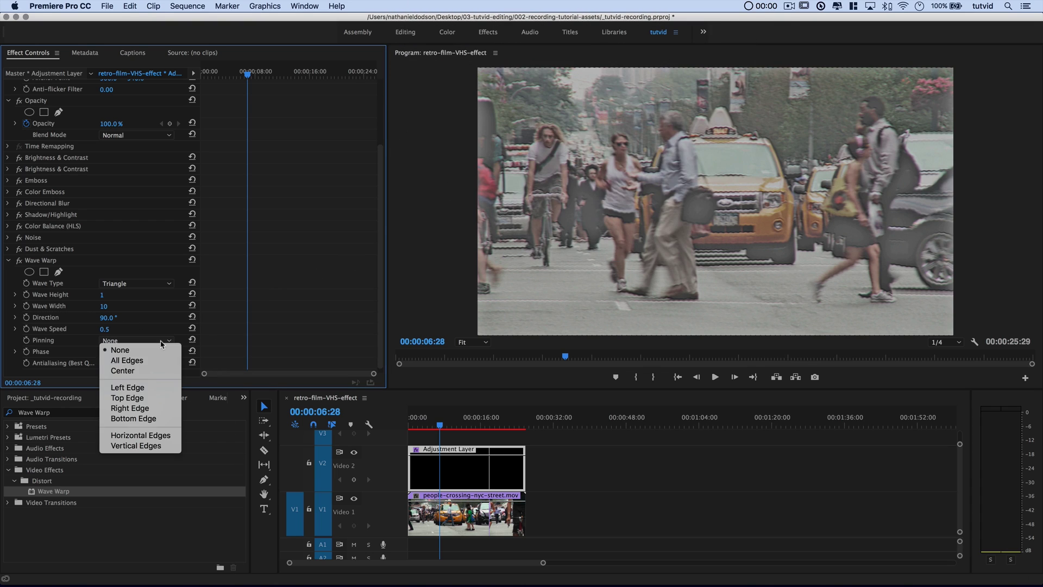
left_click(143, 362)
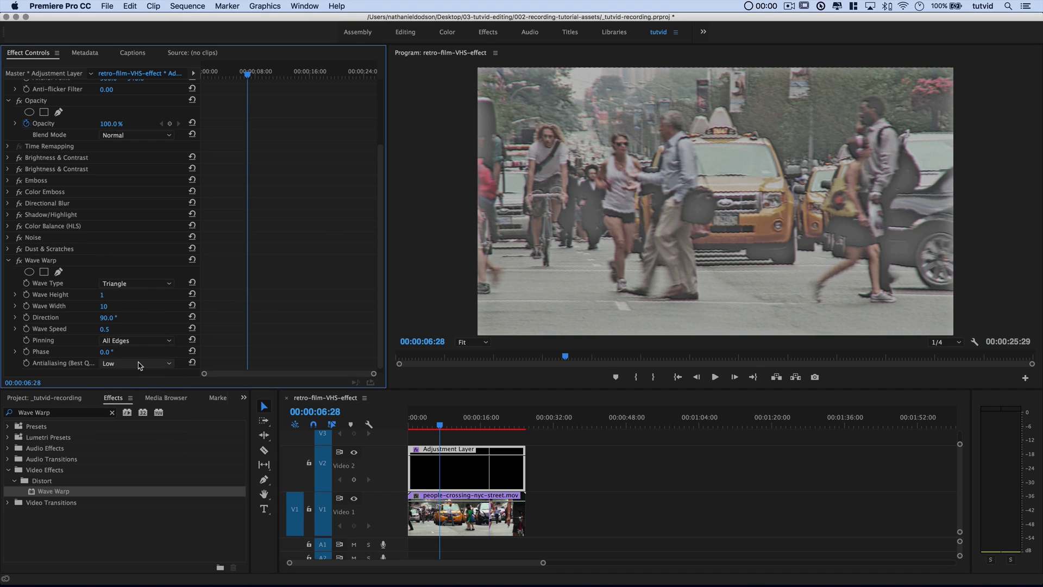
left_click(8, 262)
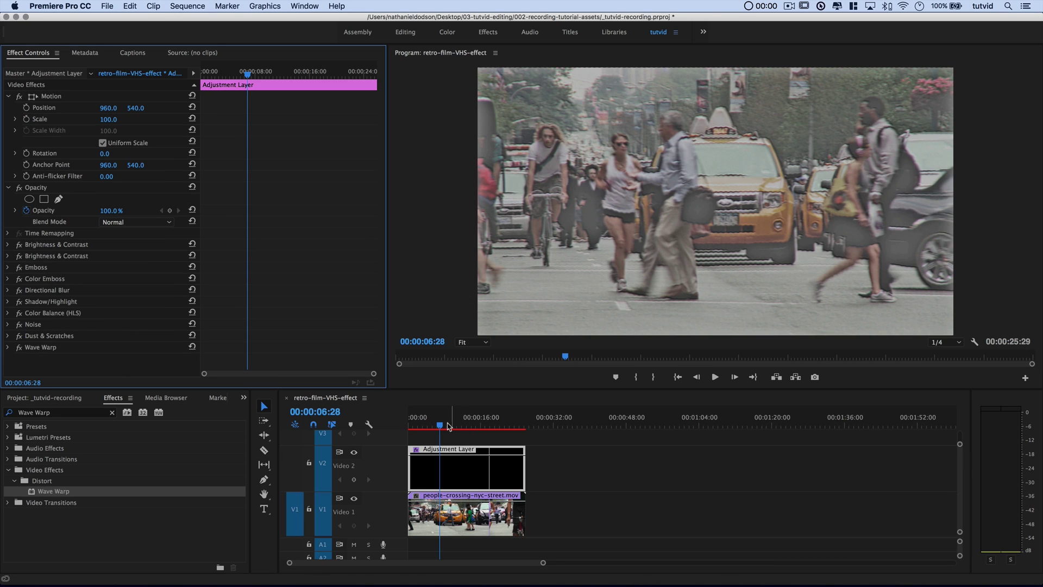
Move the playhead to 00:00:11:28, enlarge the timeline, and lift the effects adjustment layer onto V3.
mouse_move(441, 425)
left_mouse_down()
mouse_move(426, 425)
mouse_move(462, 425)
left_mouse_up()
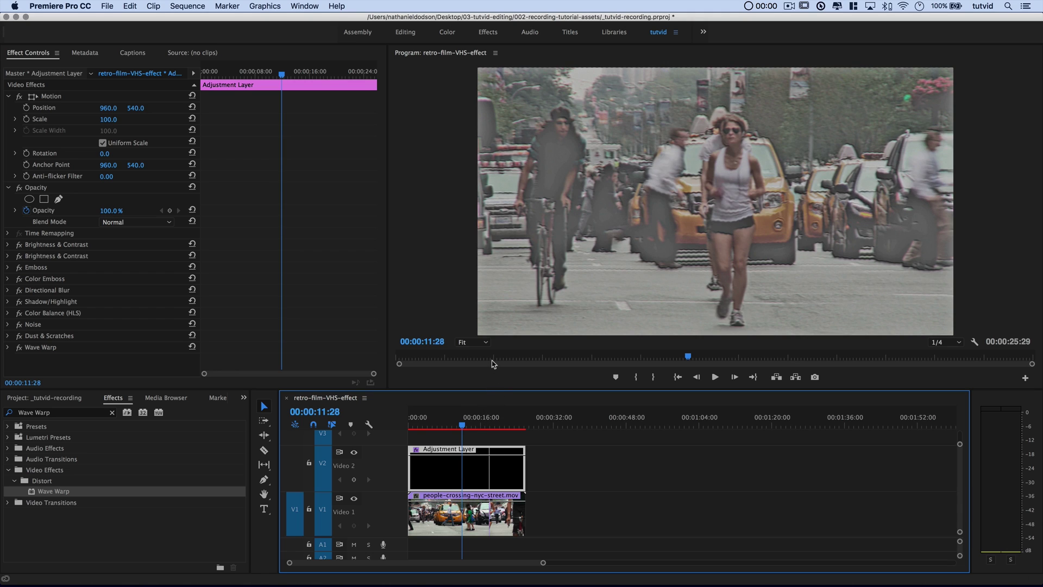
left_click_drag(482, 389, 482, 334)
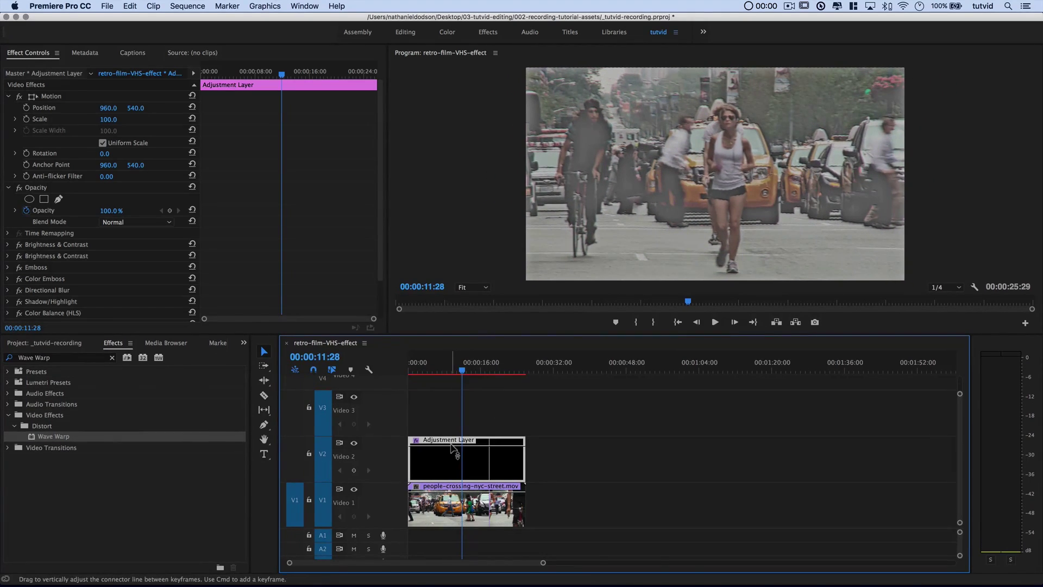
left_click_drag(464, 456, 464, 411)
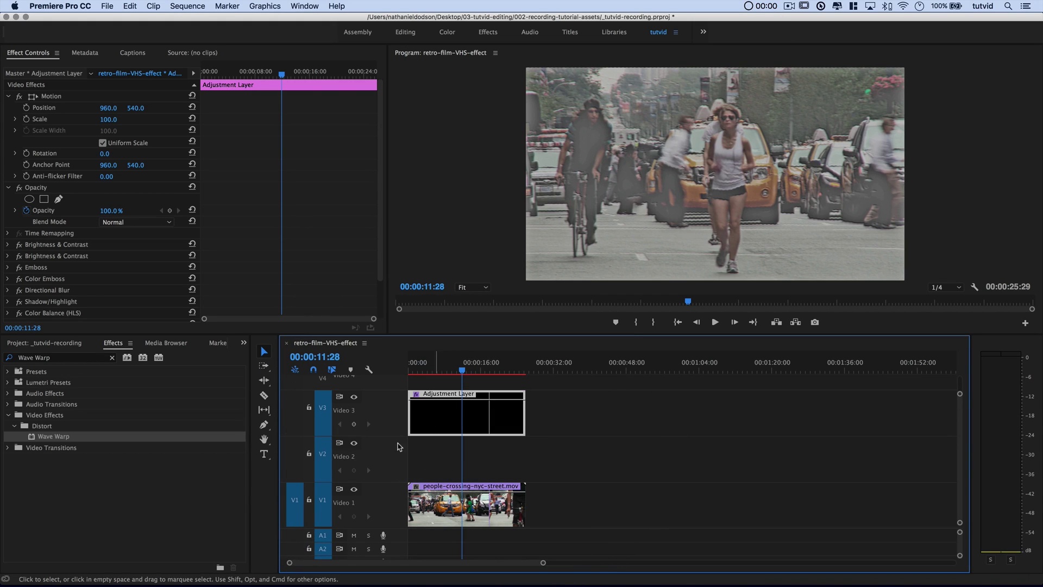
Add a fresh Adjustment Layer from the Project bin onto track V2 and select it.
left_click(47, 345)
scroll(55, 528, "down", 1)
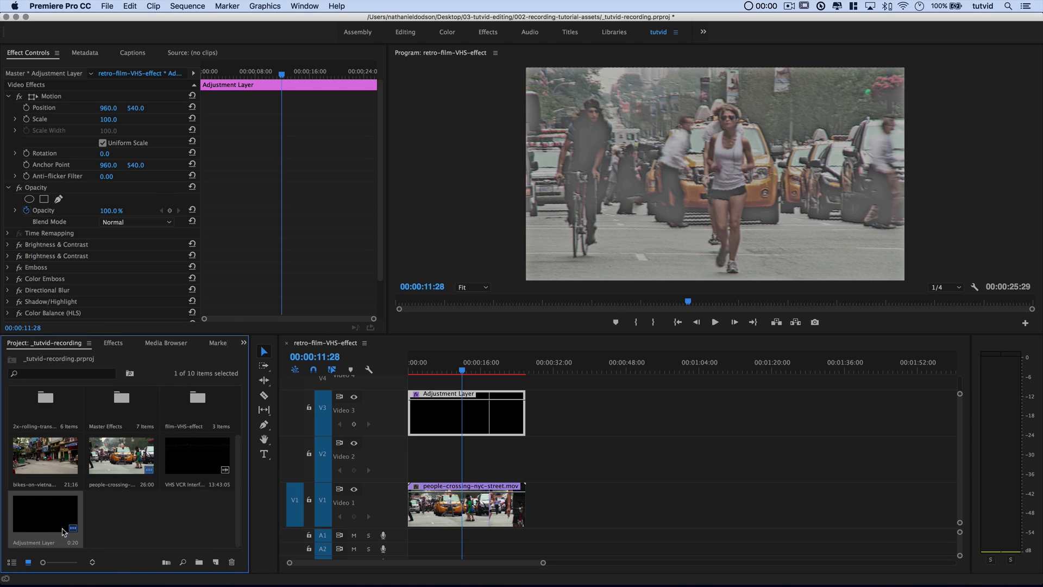
left_click_drag(162, 490, 537, 450)
left_click(470, 458)
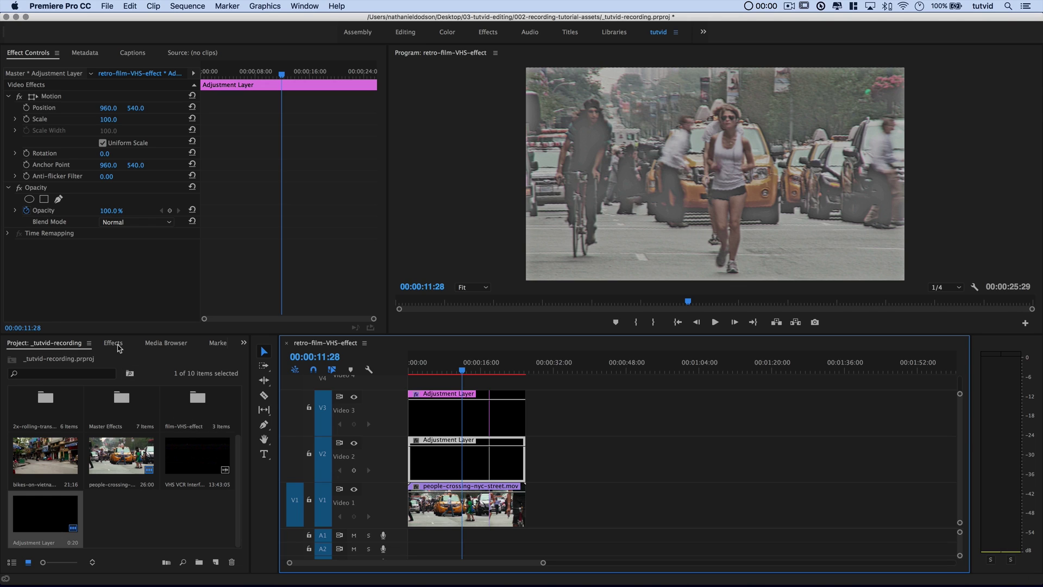
left_click(115, 343)
left_click(46, 360)
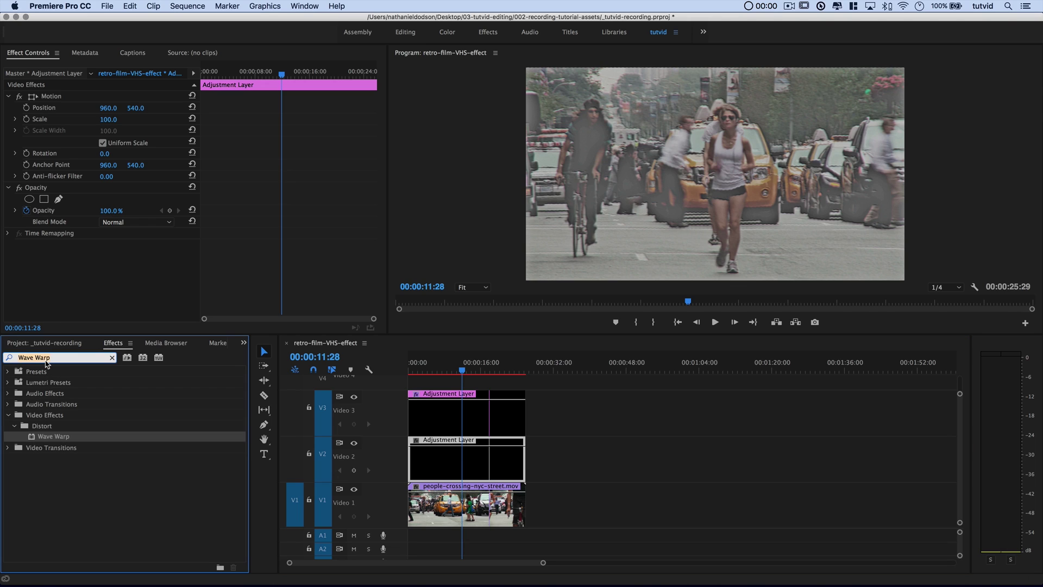
Apply Directional Blur to the V2 adjustment layer with Direction 90° and Blur Length 30.
type("Blur")
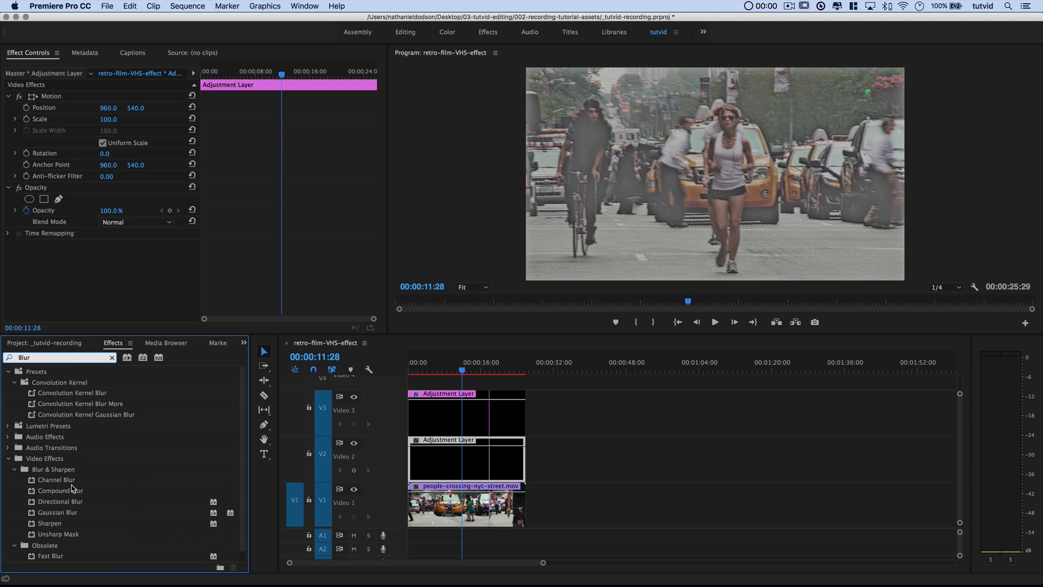
left_click_drag(65, 503, 113, 292)
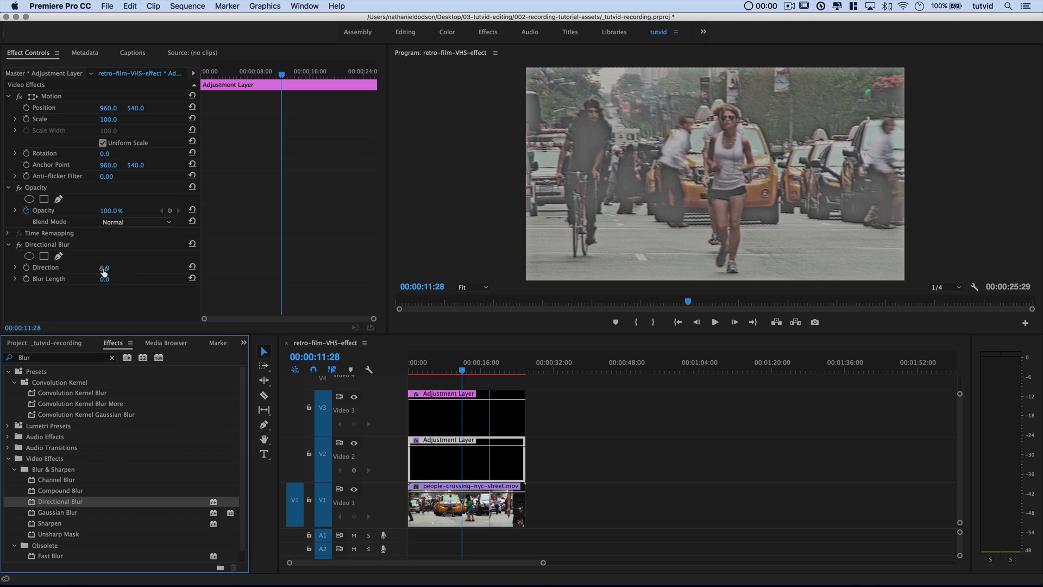
left_click(104, 269)
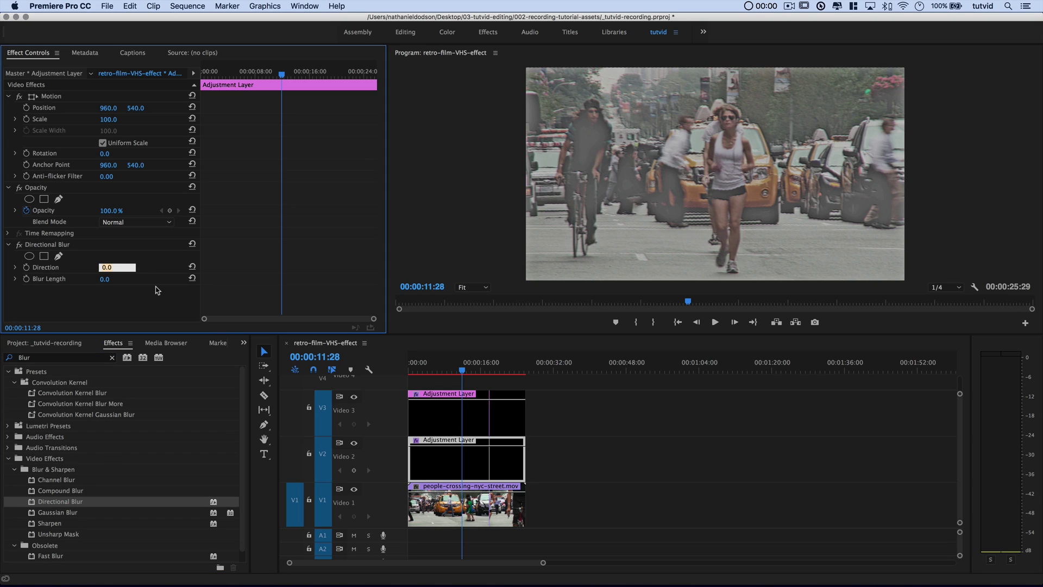
key("Tab")
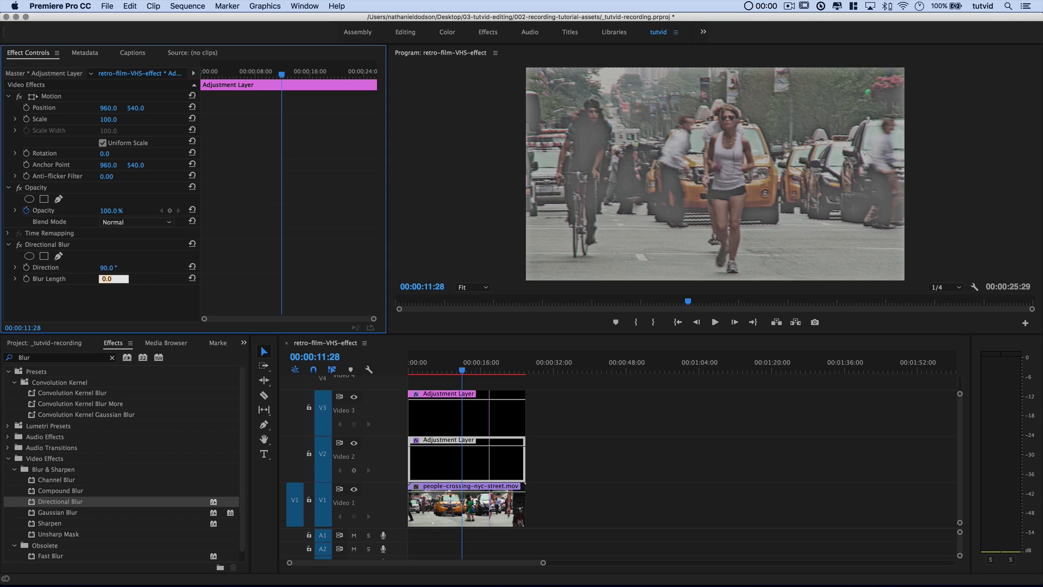
key("Tab")
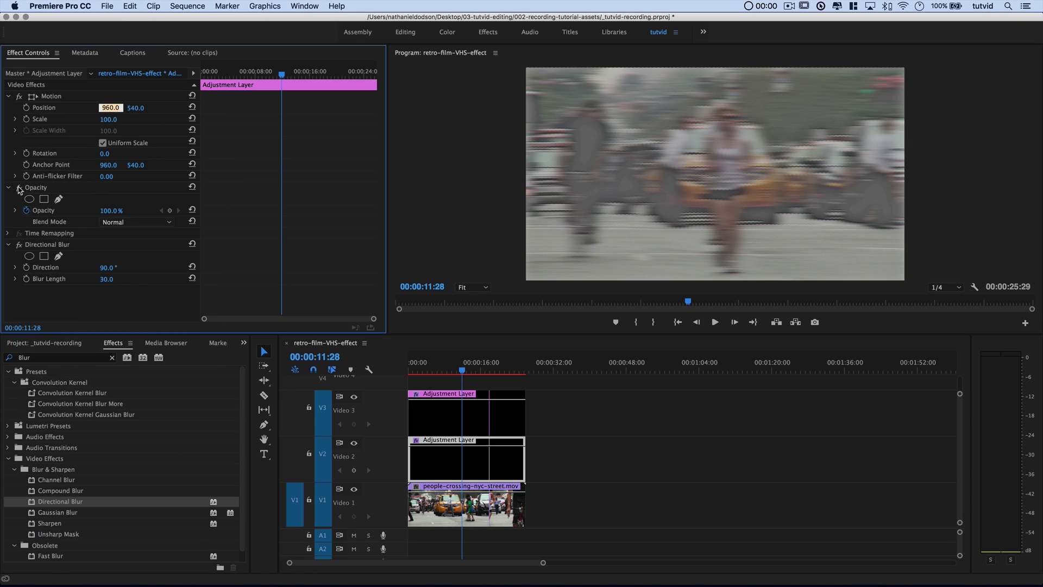
Blend the V2 layer in Color Dodge at 50% opacity, toggling V2 off and on to compare.
left_click(118, 222)
left_click(147, 338)
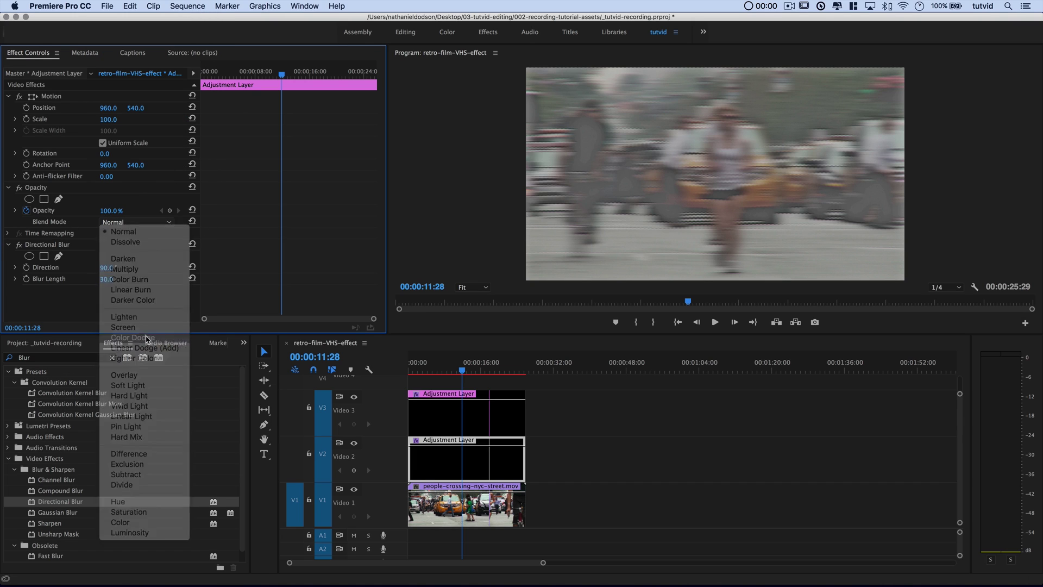
left_click(112, 211)
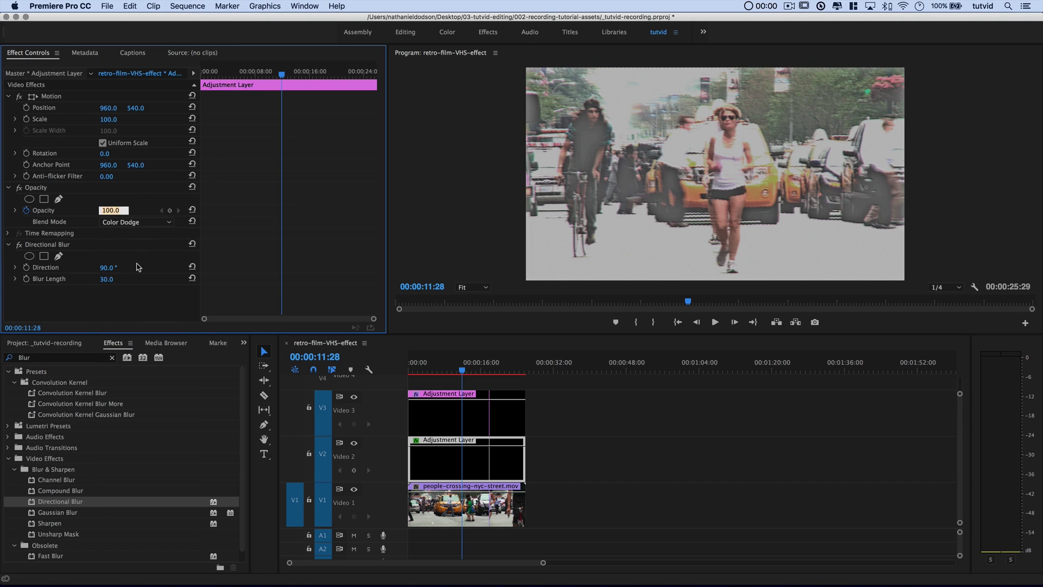
type("50")
key("Return")
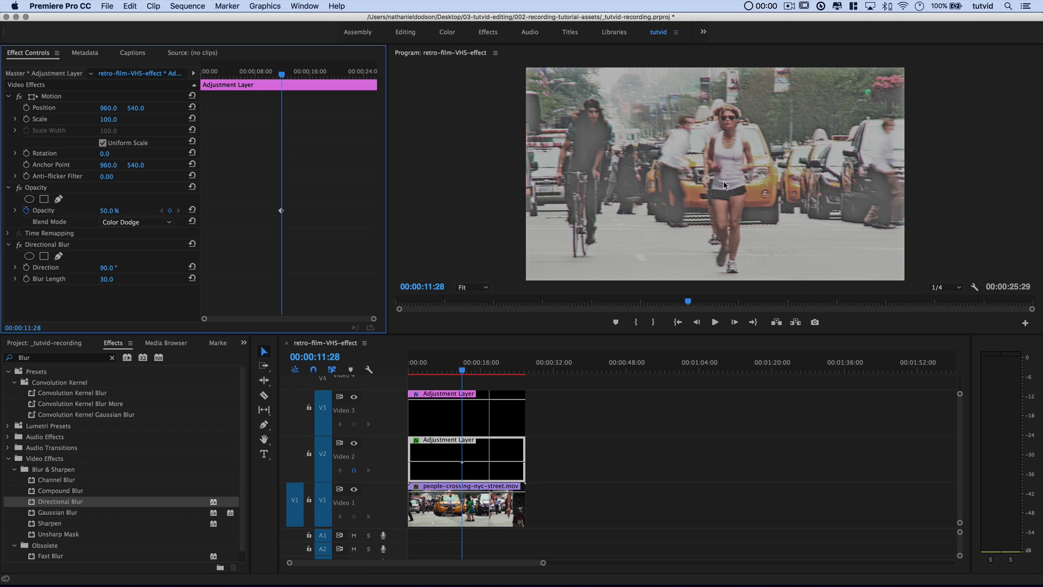
left_click(354, 443)
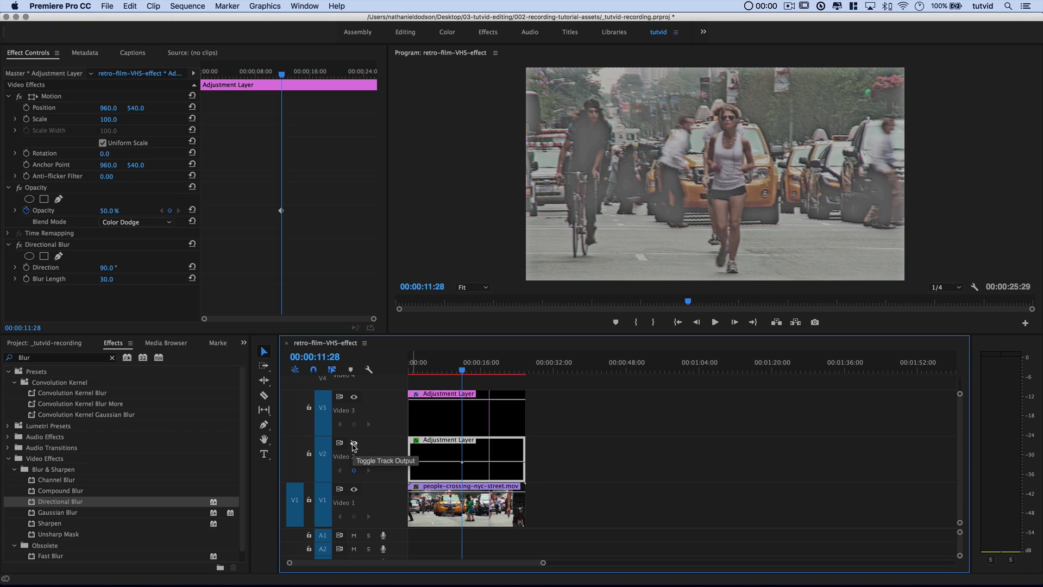
left_click(354, 443)
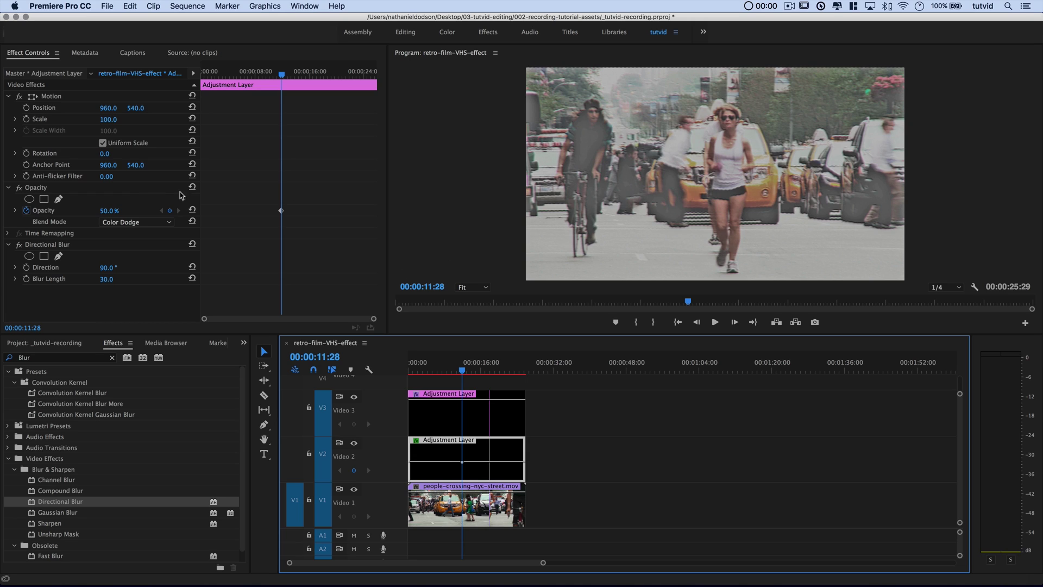
Select Opacity and Directional Blur on the V2 layer and save them as preset 'VHS-layer-01'.
left_click(329, 275)
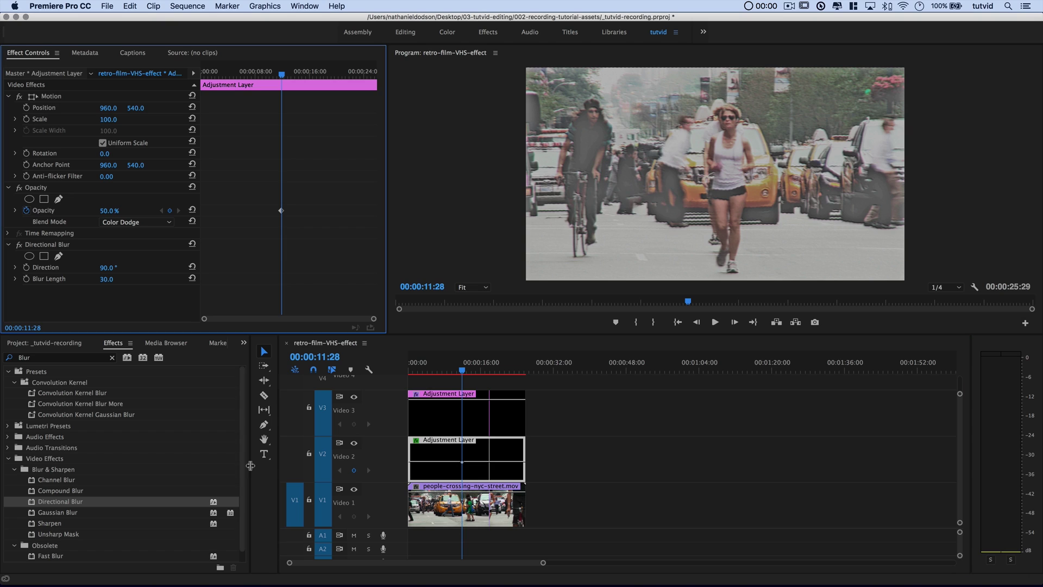
left_click(113, 359)
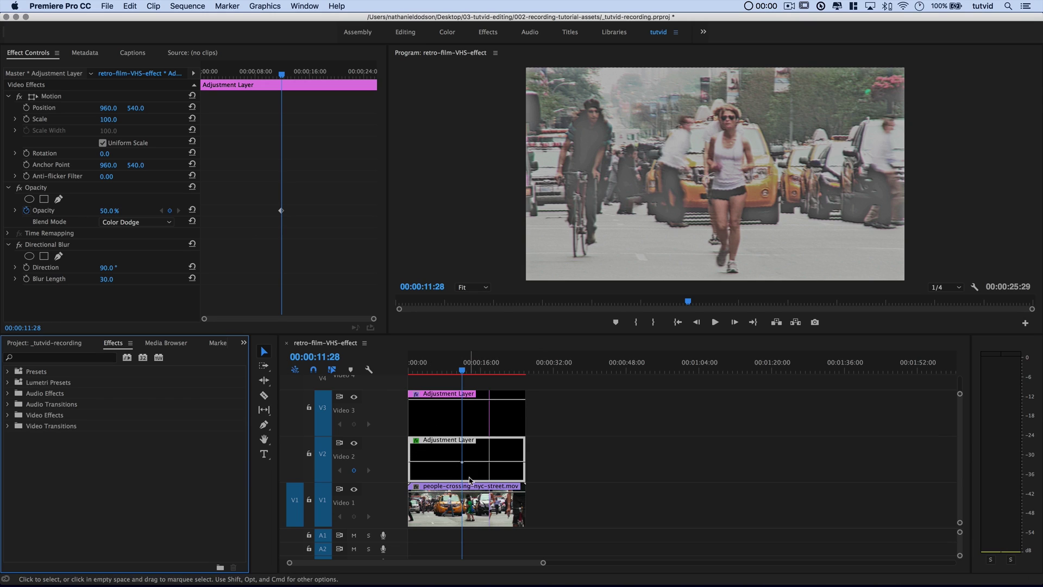
left_click(441, 462)
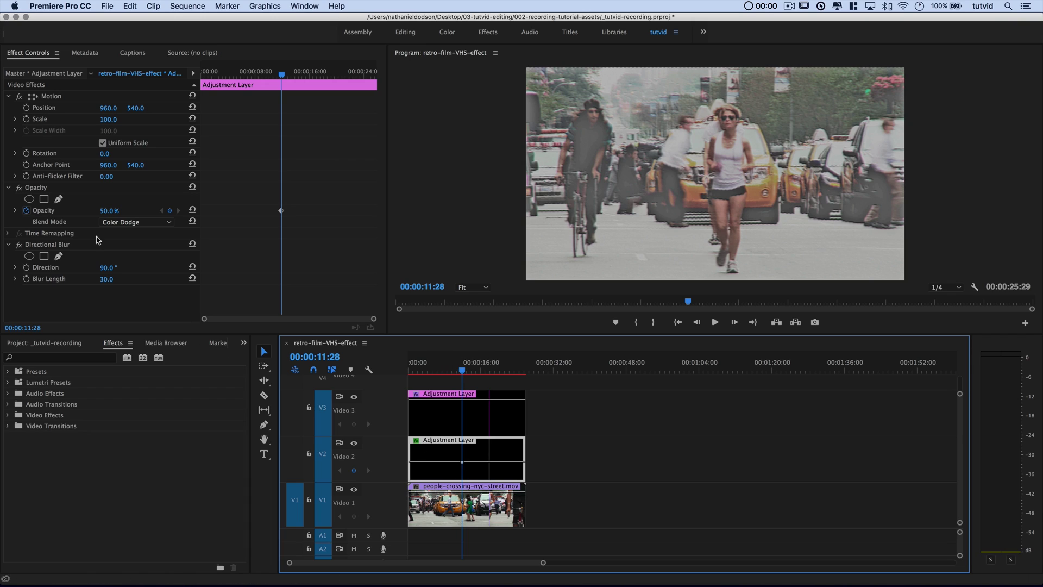
left_click(37, 191)
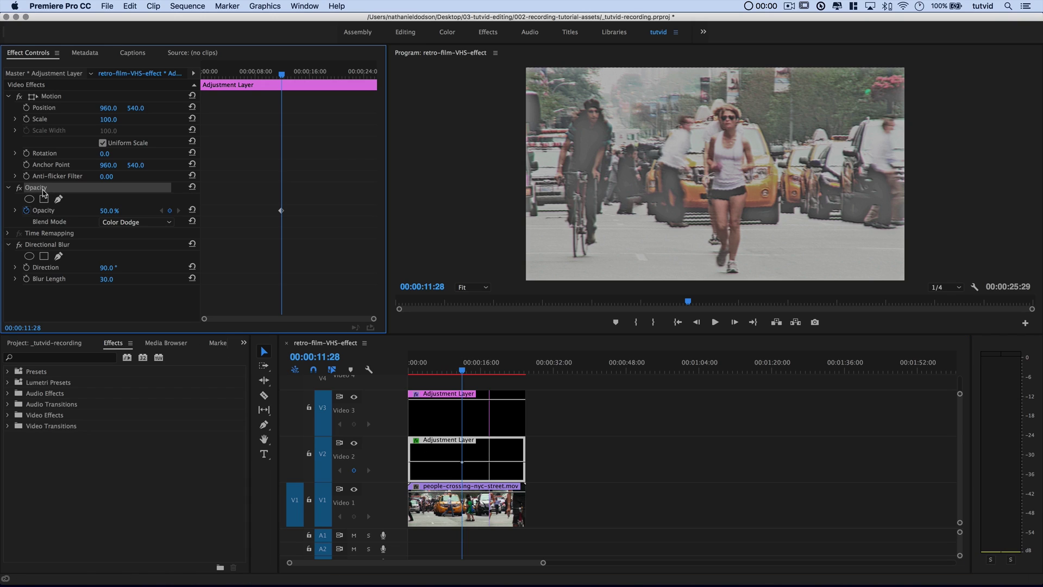
left_click(38, 248, "super")
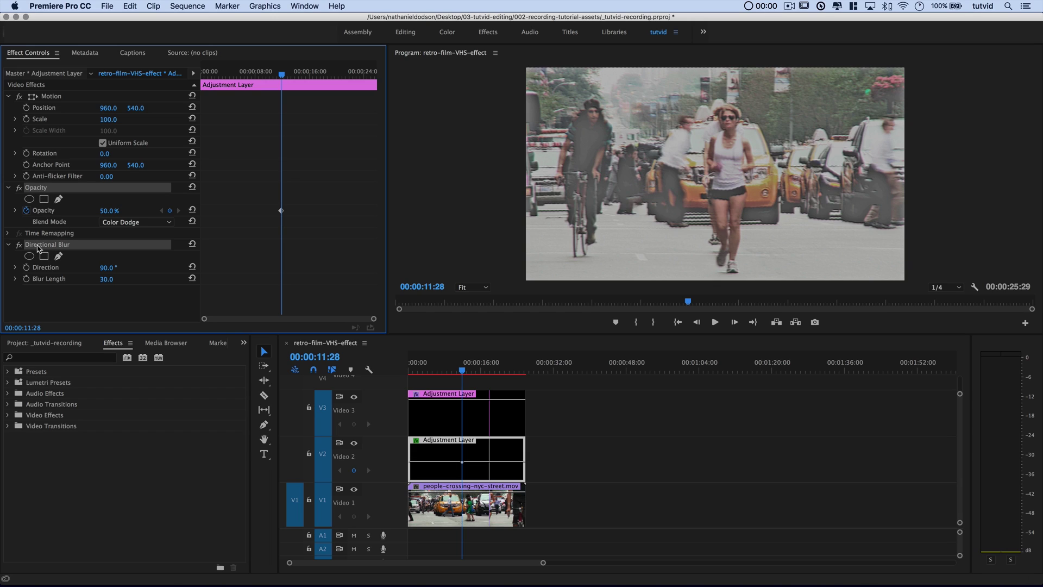
left_click(9, 188)
left_click(9, 211)
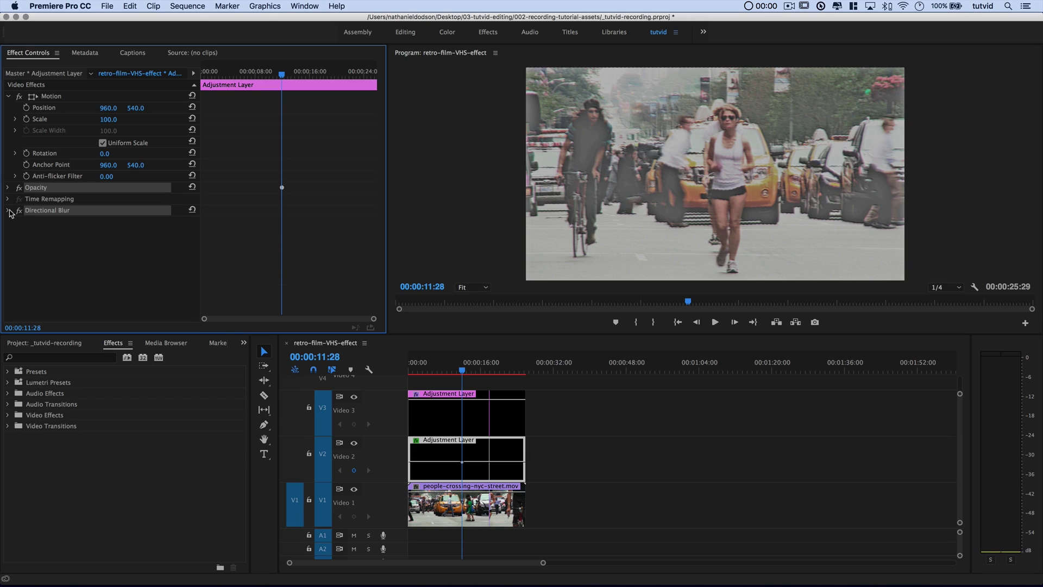
right_click(62, 215)
left_click(91, 231)
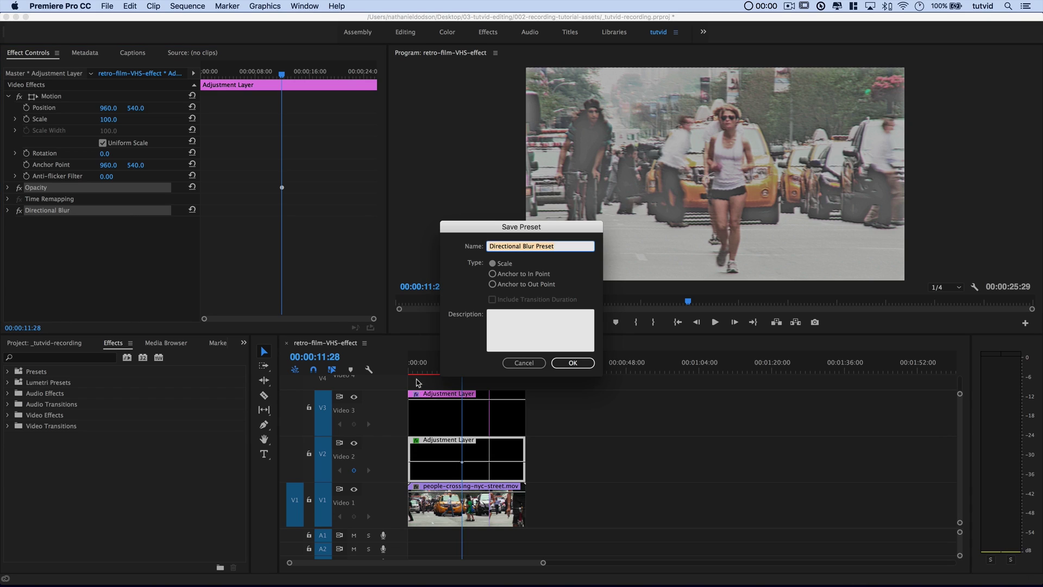
type("VHS-layer-01")
key("Return")
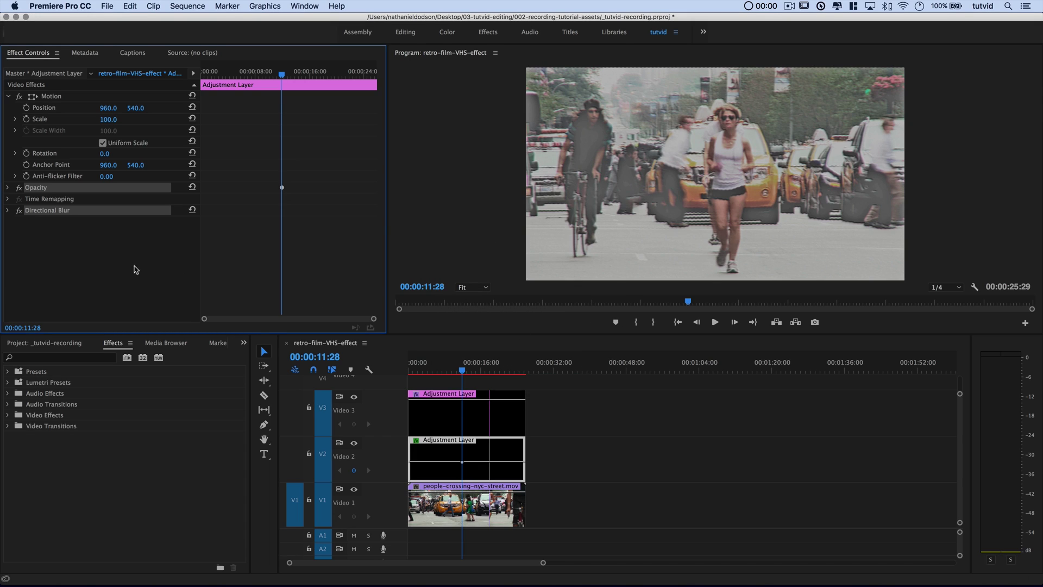
Select all ten effects on the V3 adjustment layer, from Brightness & Contrast through Wave Warp.
left_click(466, 429)
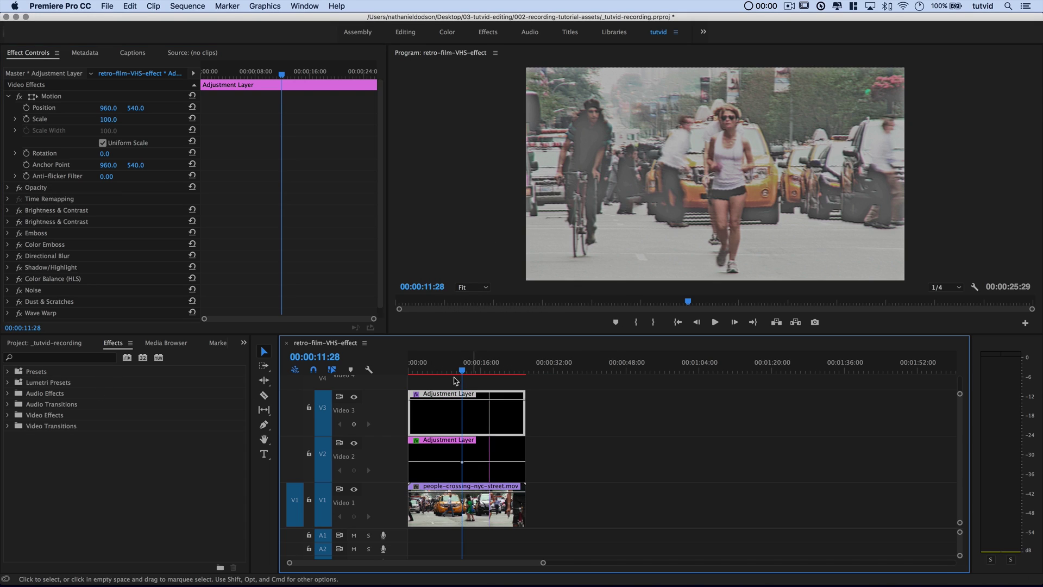
left_click(48, 213)
left_click(47, 224, "super")
left_click(43, 234, "super")
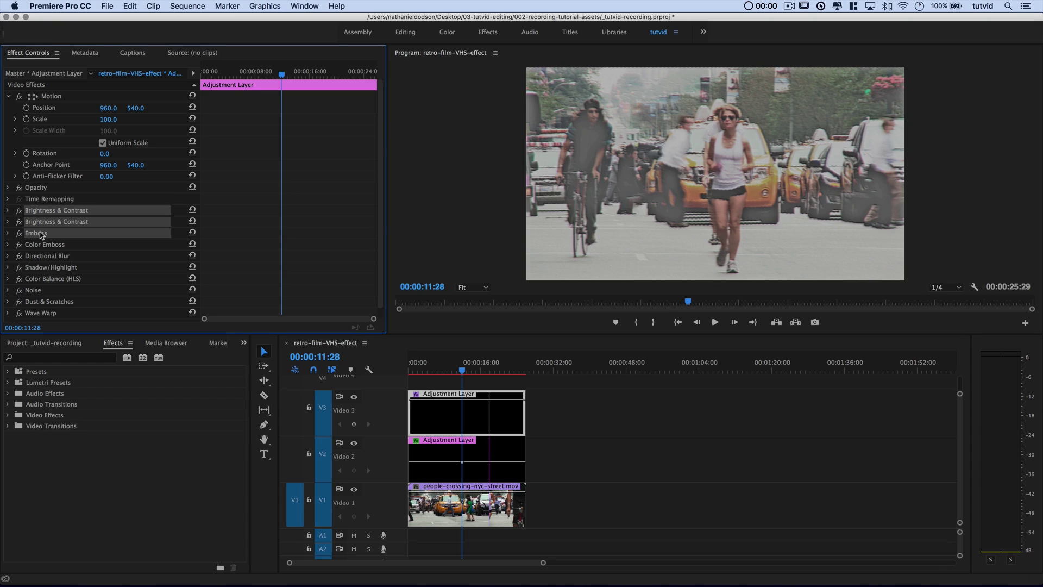
left_click(42, 245, "super")
left_click(42, 256, "super")
left_click(42, 268, "super")
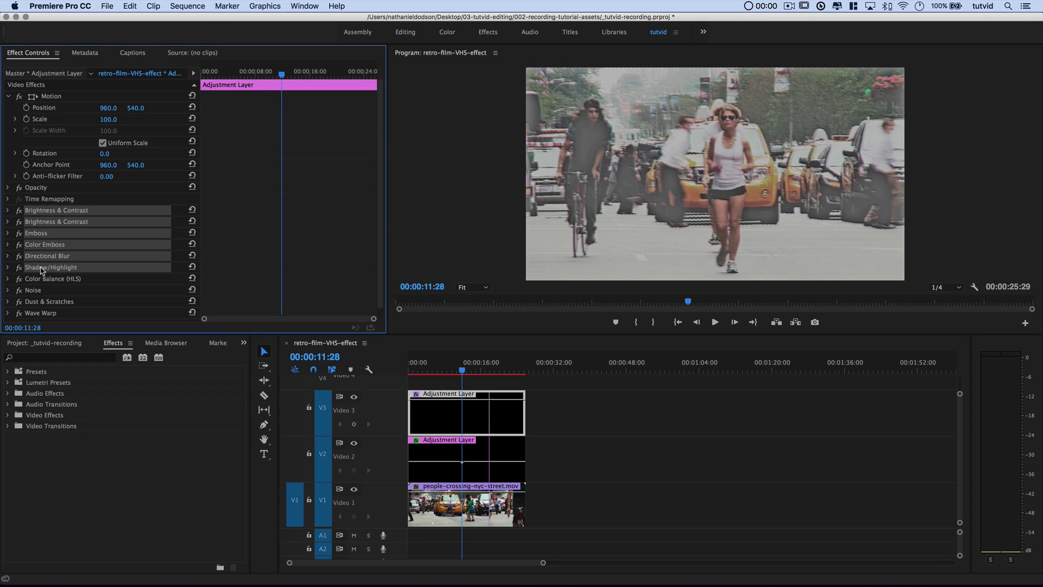
left_click(42, 279, "super")
left_click(37, 292, "super")
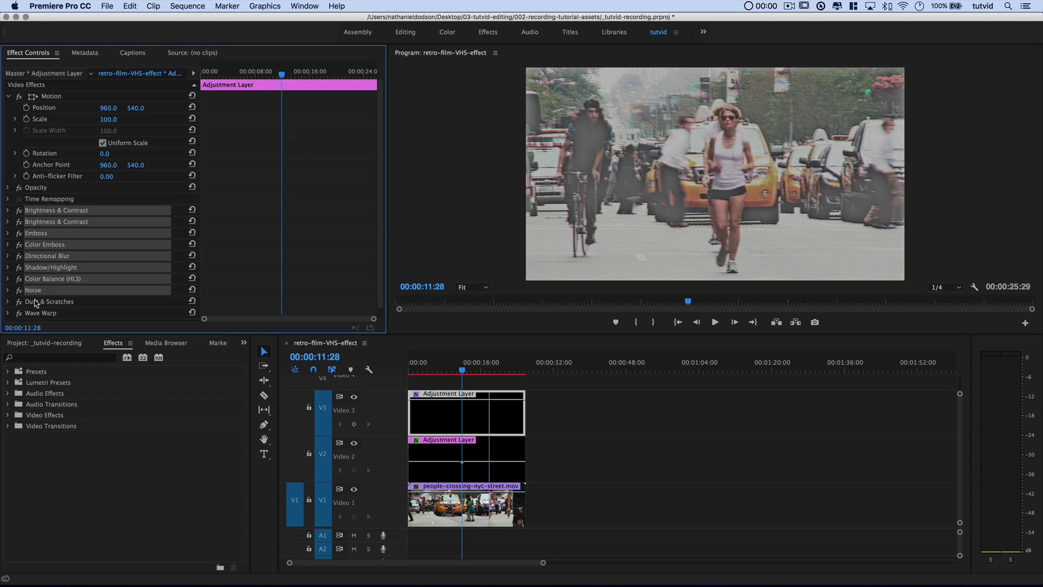
left_click(35, 303, "super")
left_click(37, 314, "super")
Save the selected effects as the preset 'VHS-layer-02'.
right_click(42, 271)
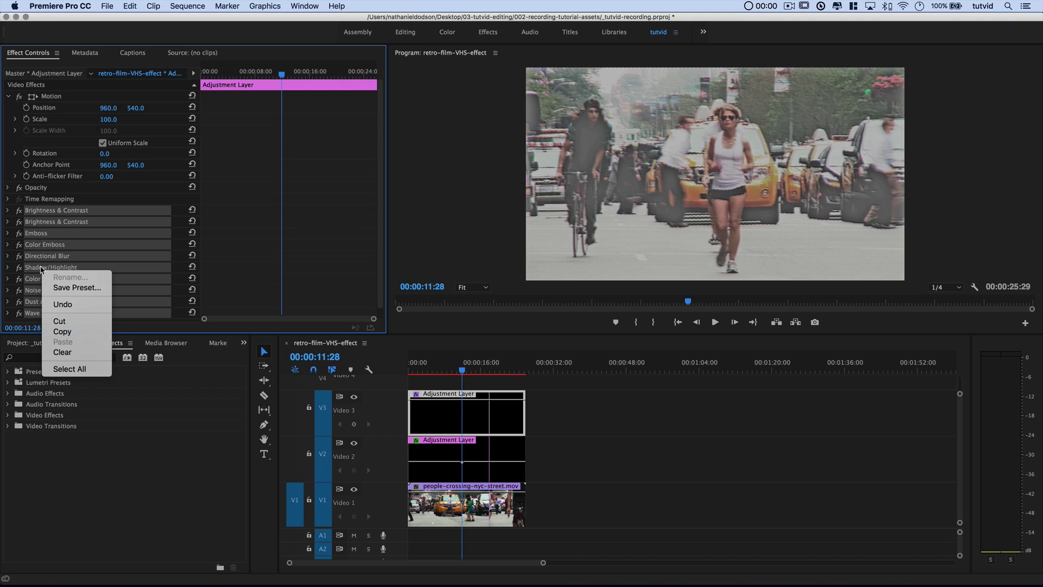
left_click(68, 288)
type("VHS")
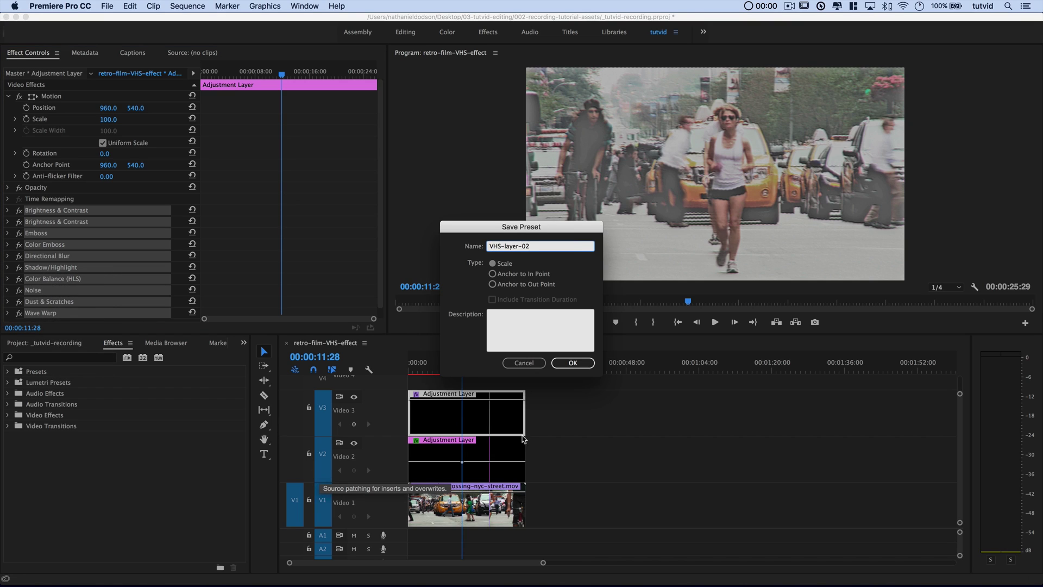
type("-layer-02")
left_click(572, 363)
left_click(573, 428)
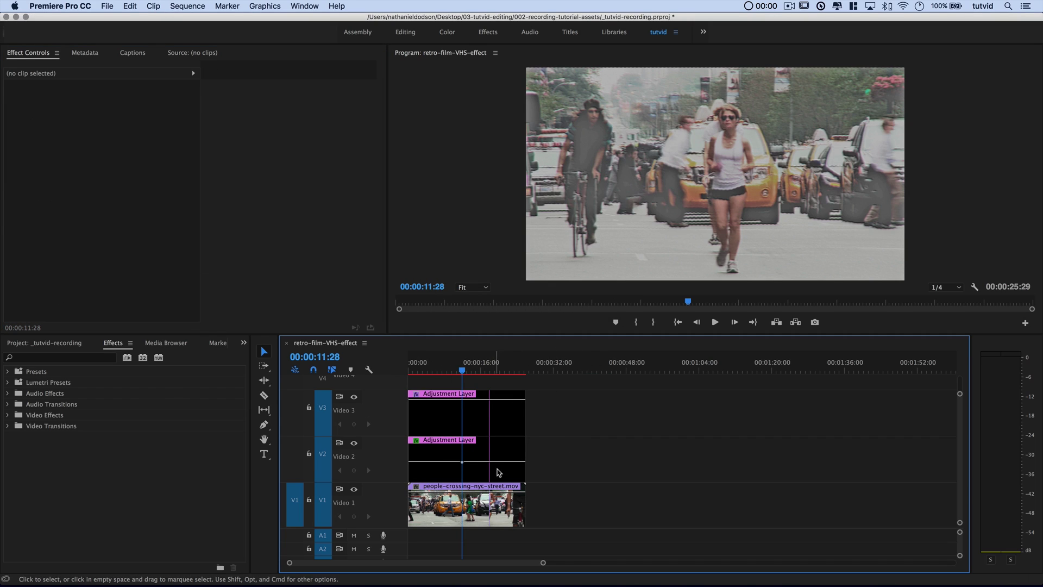
left_click(440, 446)
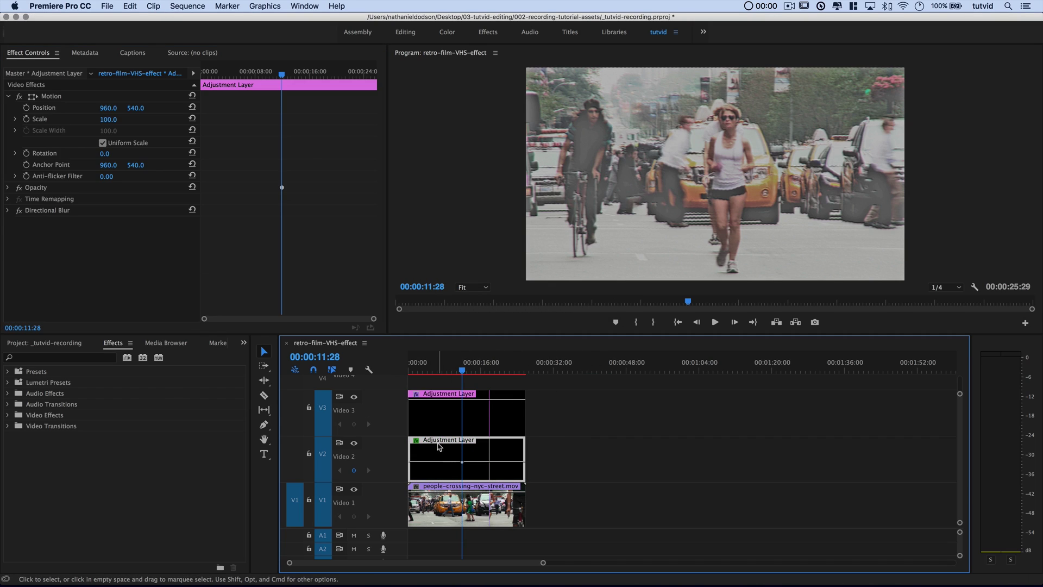
Select the Video 3 adjustment layer and show the Project bin holding the VHS VCR Interference clip.
left_click(463, 412)
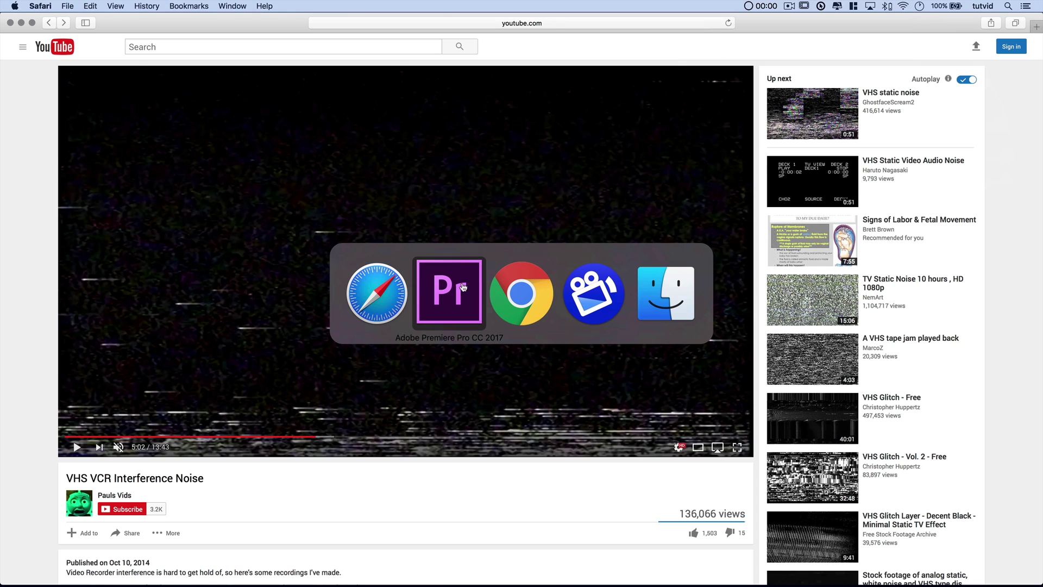
left_click(39, 349)
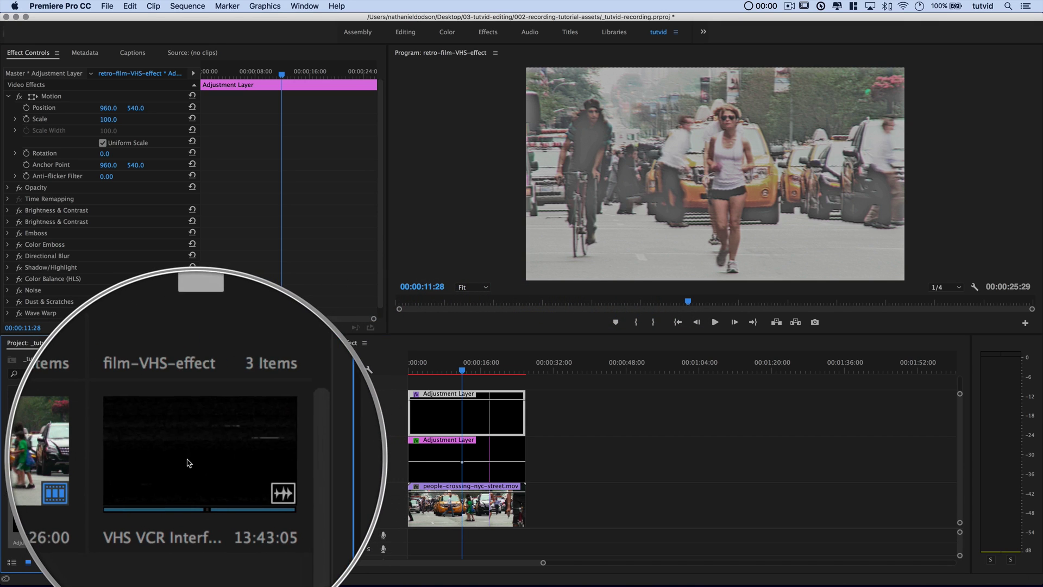
Place the VHS VCR Interference Noise clip on Video 4 and scale it to frame size.
scroll(461, 442, "up", 2)
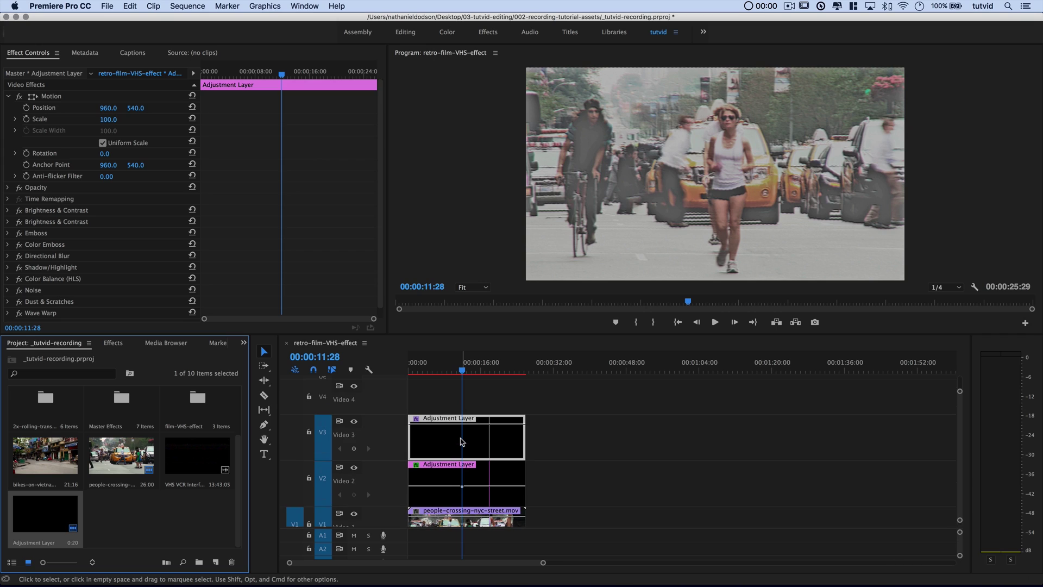
left_click_drag(167, 467, 409, 408)
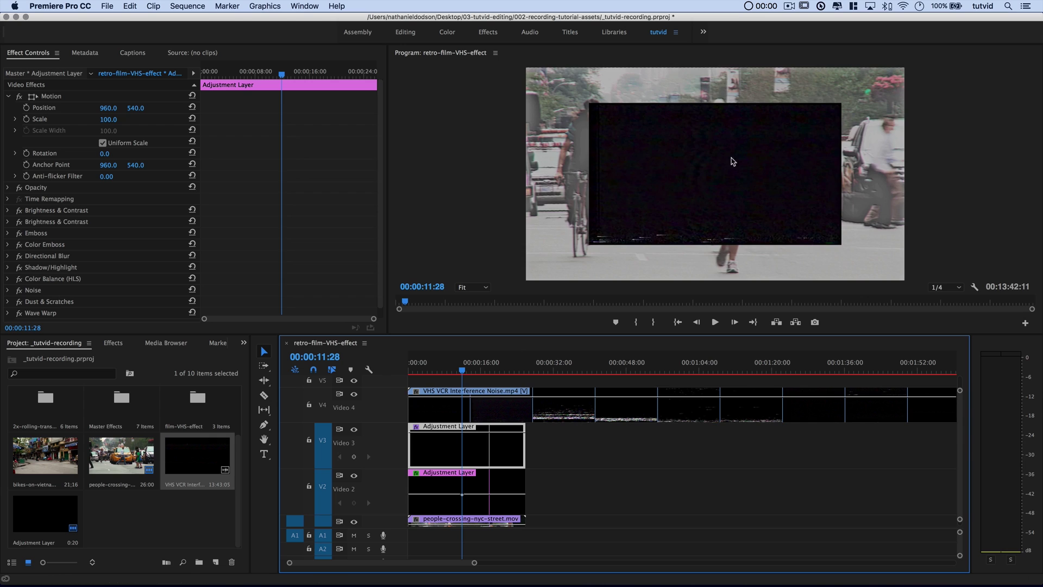
left_click(462, 407)
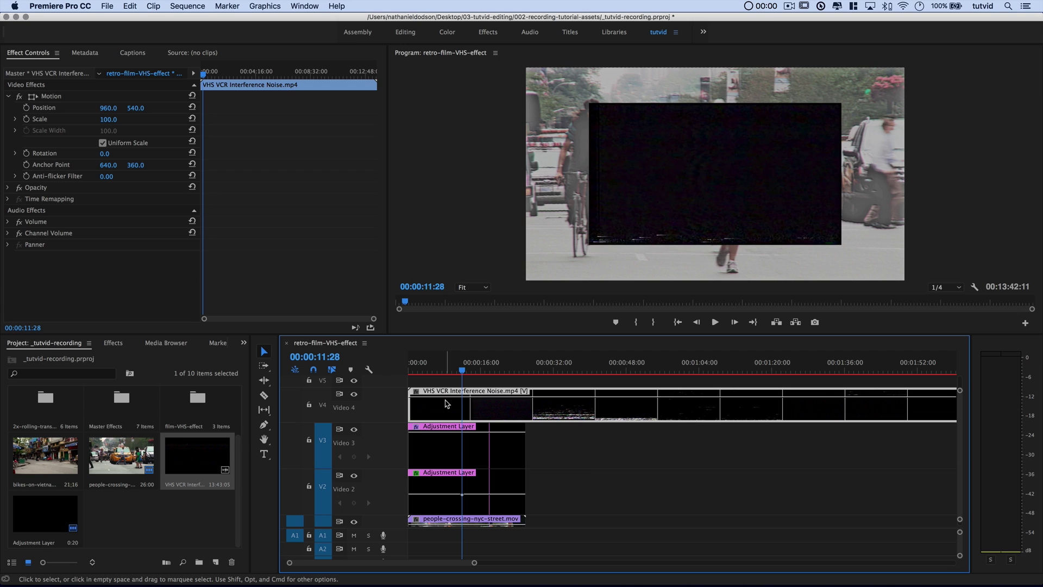
right_click(446, 403)
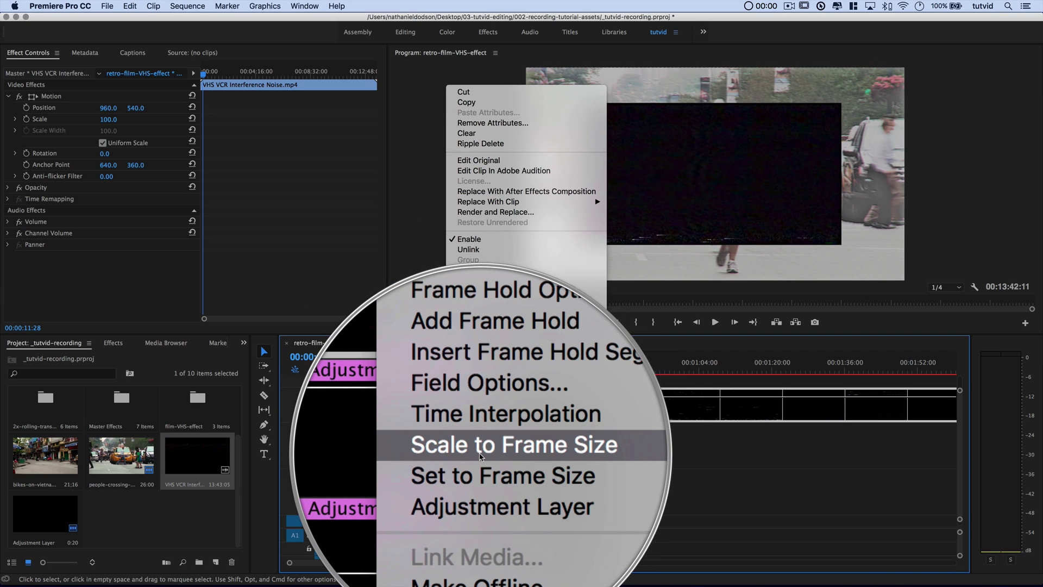
left_click(480, 456)
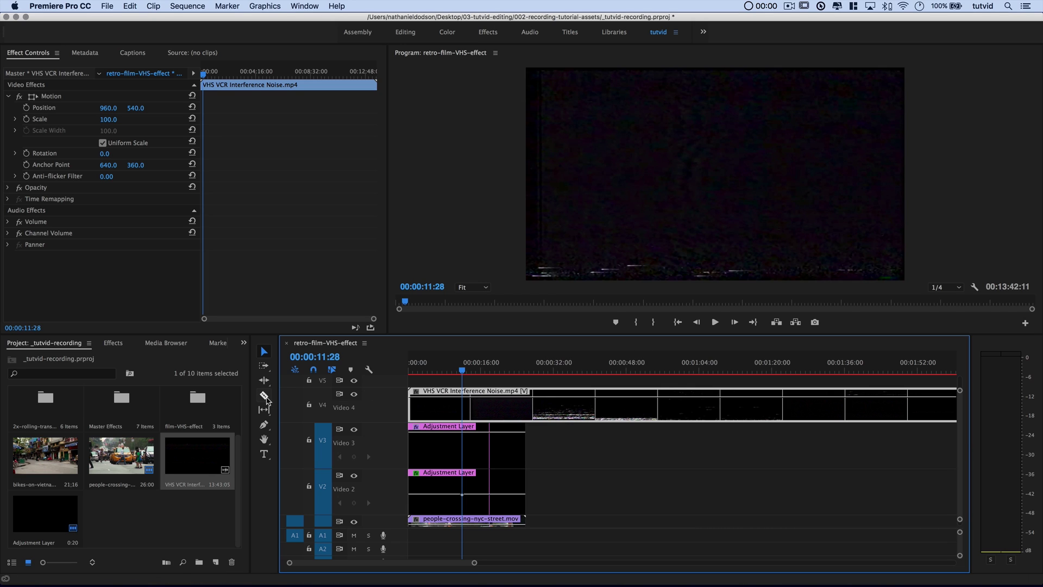
Razor-split the V4 noise clip, delete the extra part, and trim it to end with the footage.
left_click(265, 397)
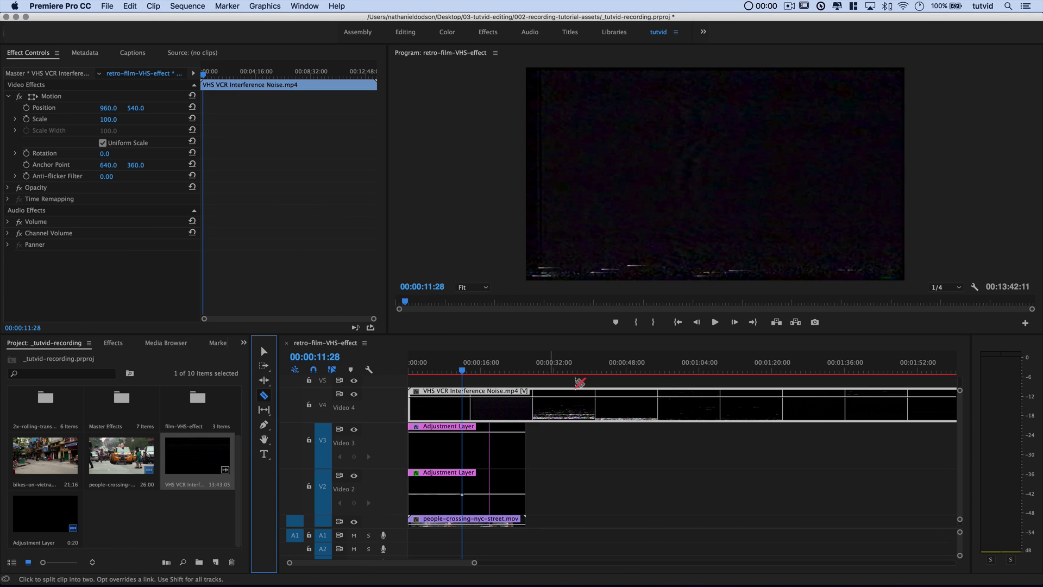
left_click(558, 402)
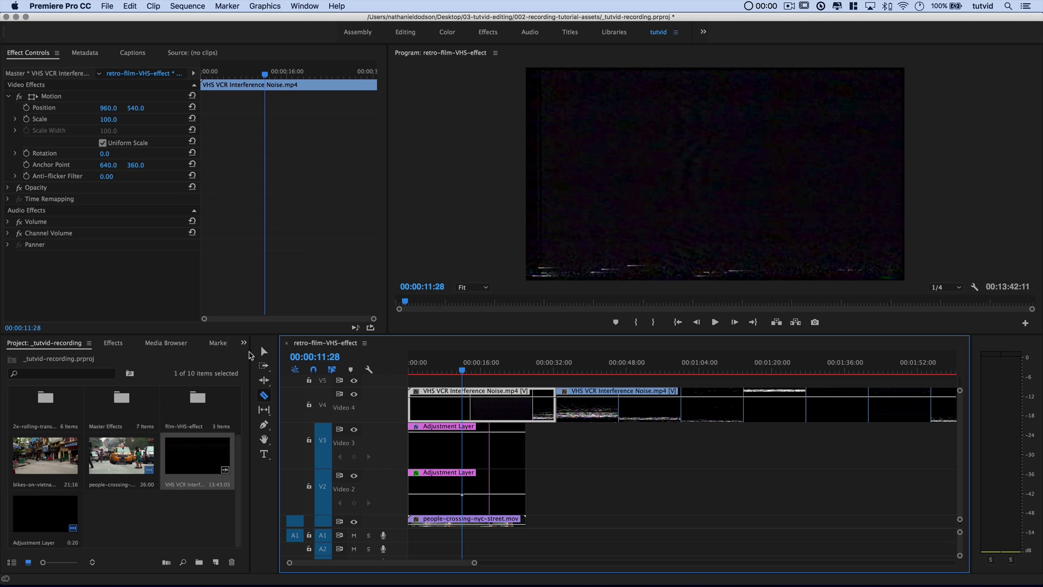
left_click(264, 351)
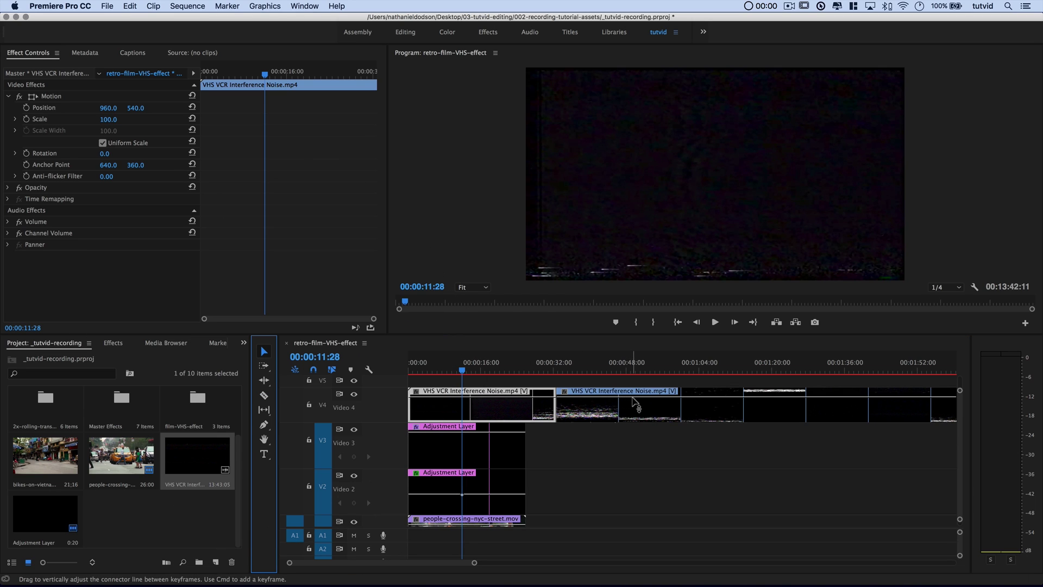
left_click(602, 418)
key("Delete")
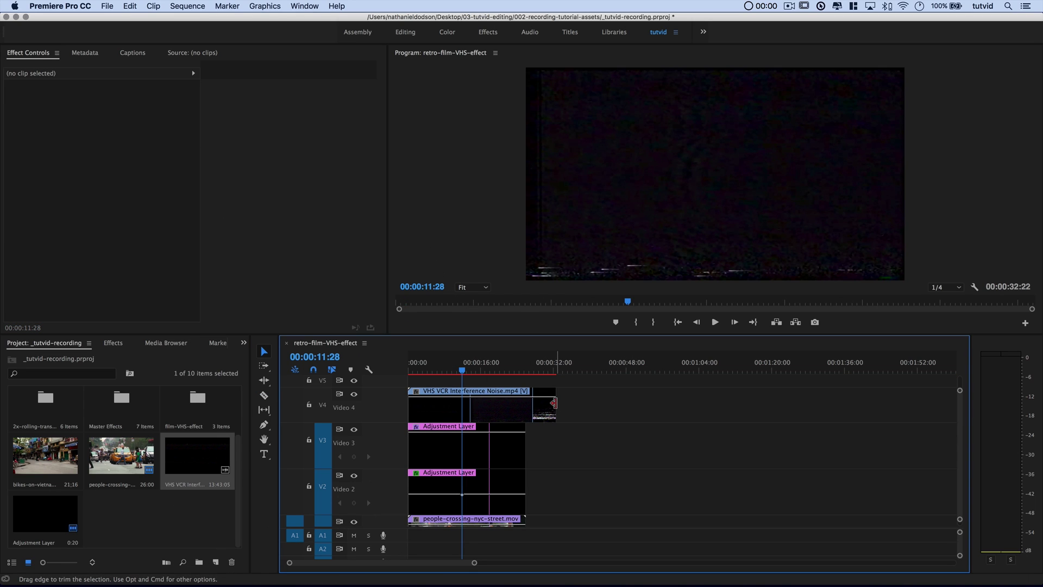
left_click_drag(556, 405, 523, 405)
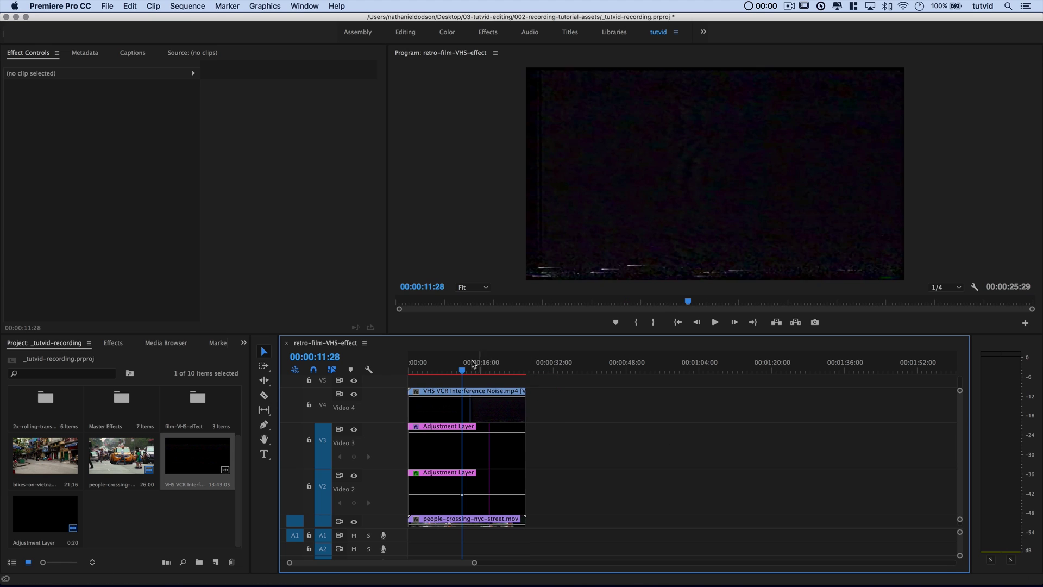
Scrub through the sequence to preview the combined VHS look.
left_click(462, 446)
mouse_move(464, 368)
left_mouse_down()
mouse_move(509, 367)
mouse_move(413, 369)
mouse_move(458, 375)
left_mouse_up()
left_click(446, 372)
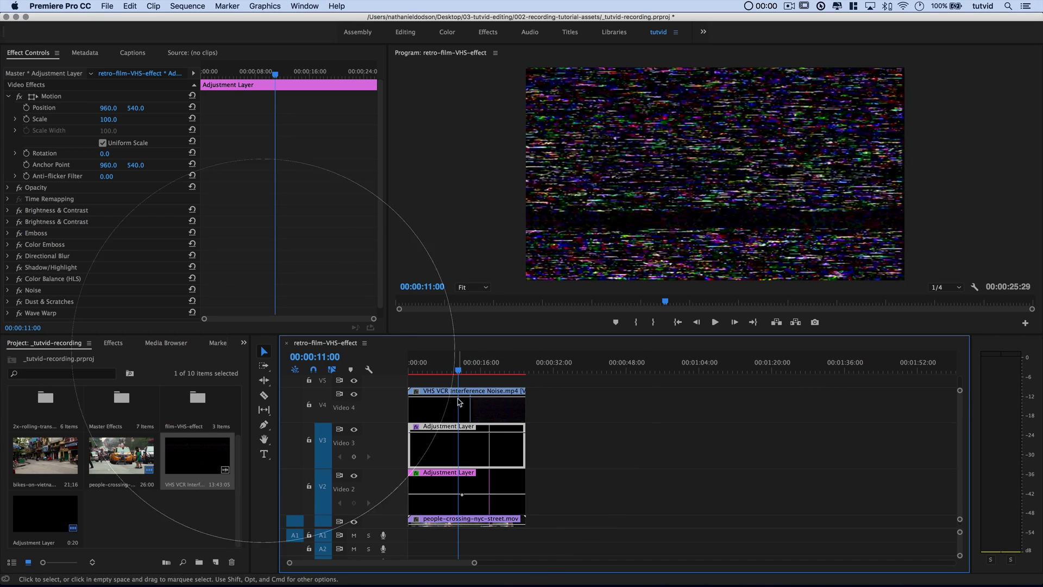
Set the V4 noise clip's blend mode to Screen and return the playhead to the start.
left_click(431, 403)
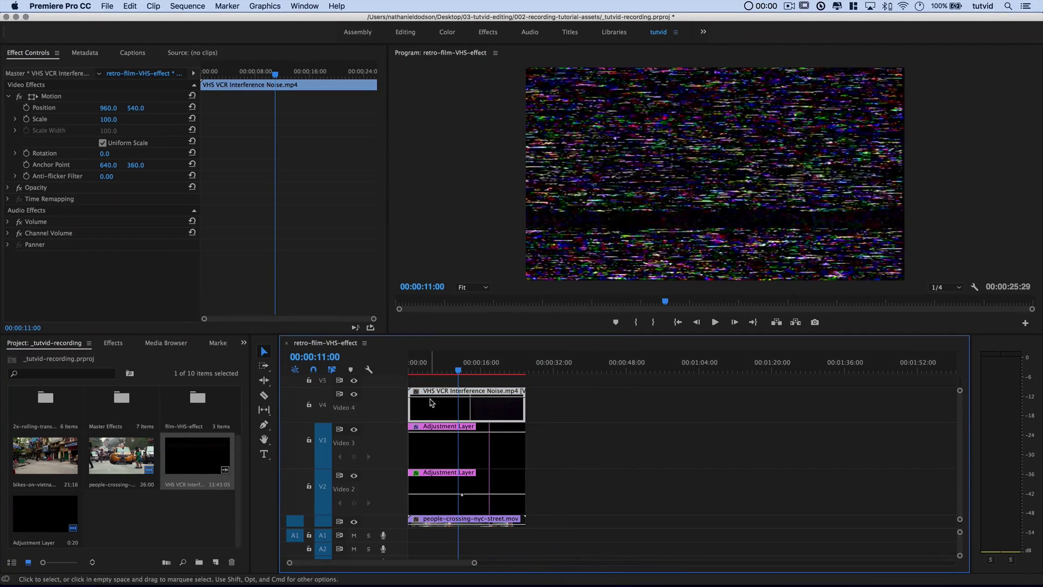
left_click(7, 187)
left_click(121, 223)
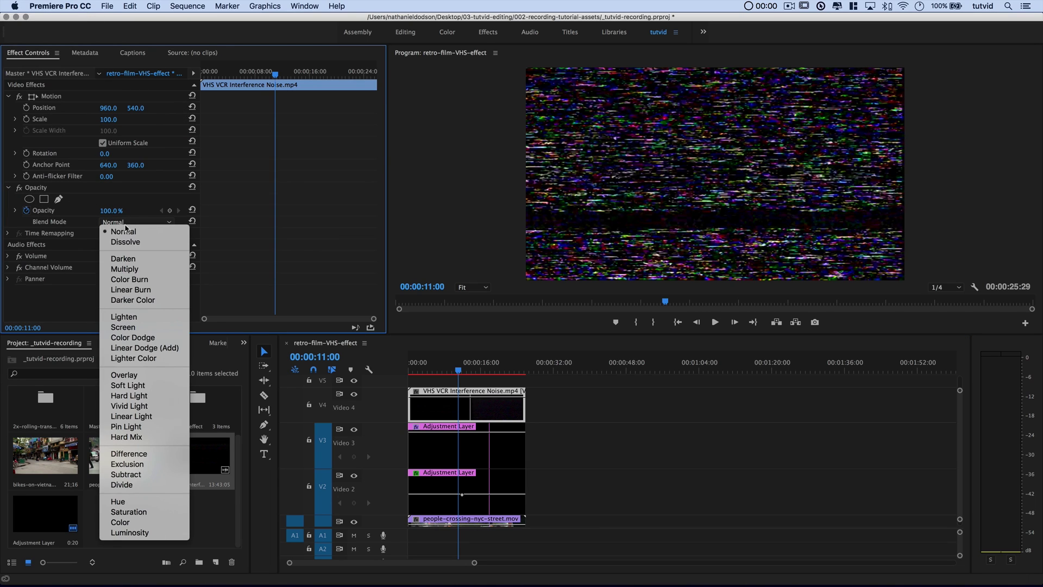
left_click(326, 291)
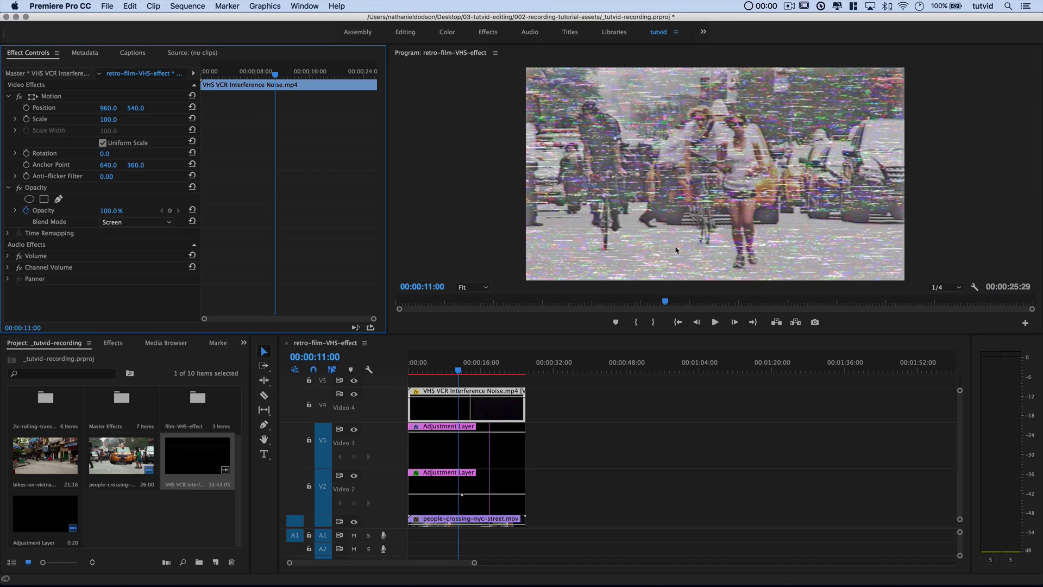
left_click_drag(445, 362, 410, 363)
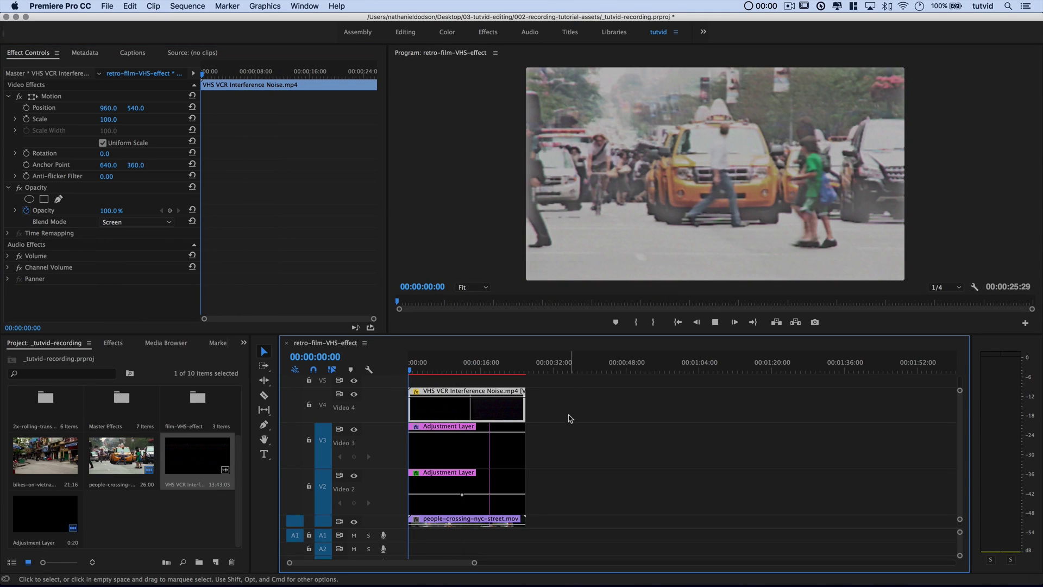
key("space")
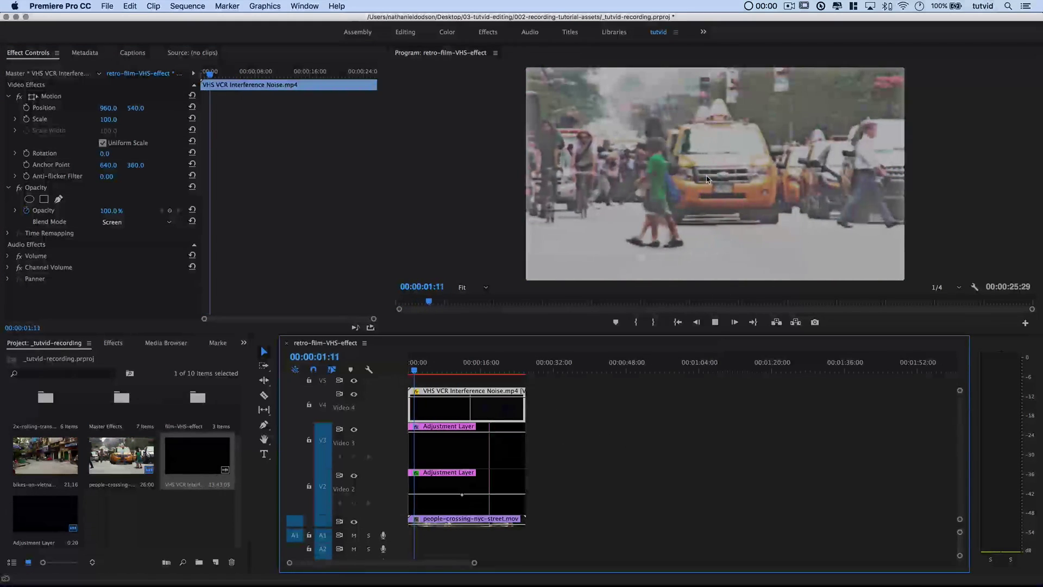